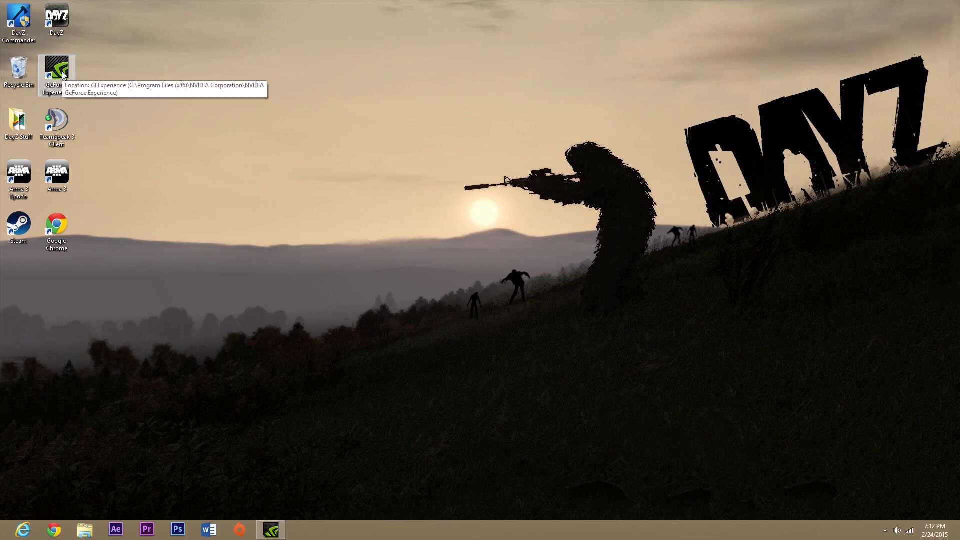
Step: Launch GeForce Experience and check whether the graphics driver is current
{"action": "double_click", "coordinate": [63, 75]}
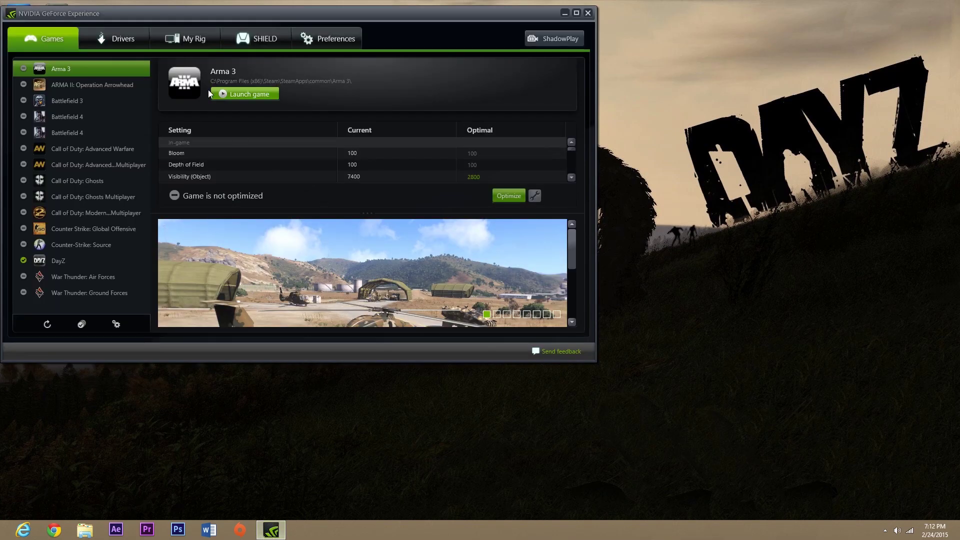
{"action": "left_click", "coordinate": [140, 40]}
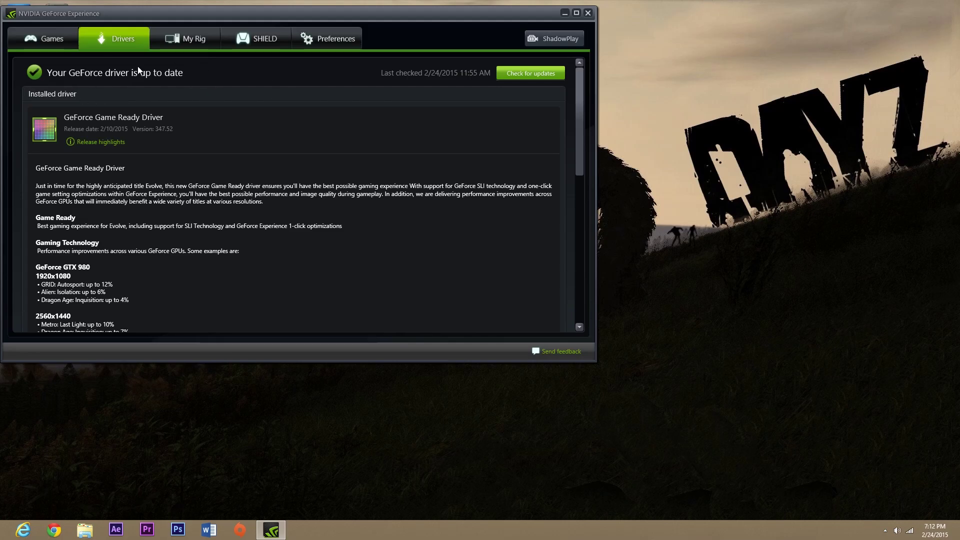
{"action": "left_click", "coordinate": [43, 42]}
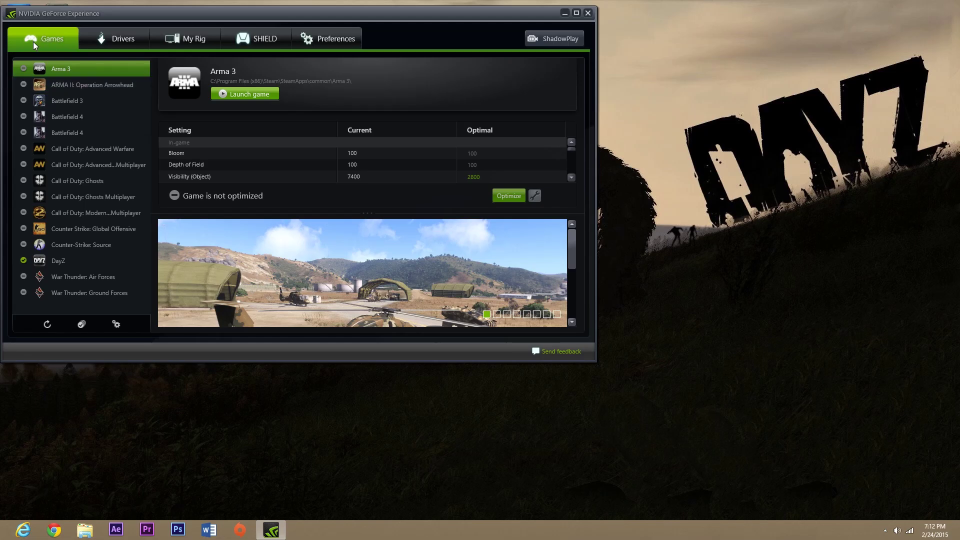
Step: Revert DayZ's custom settings and apply the optimal settings instead
{"action": "left_click", "coordinate": [68, 260]}
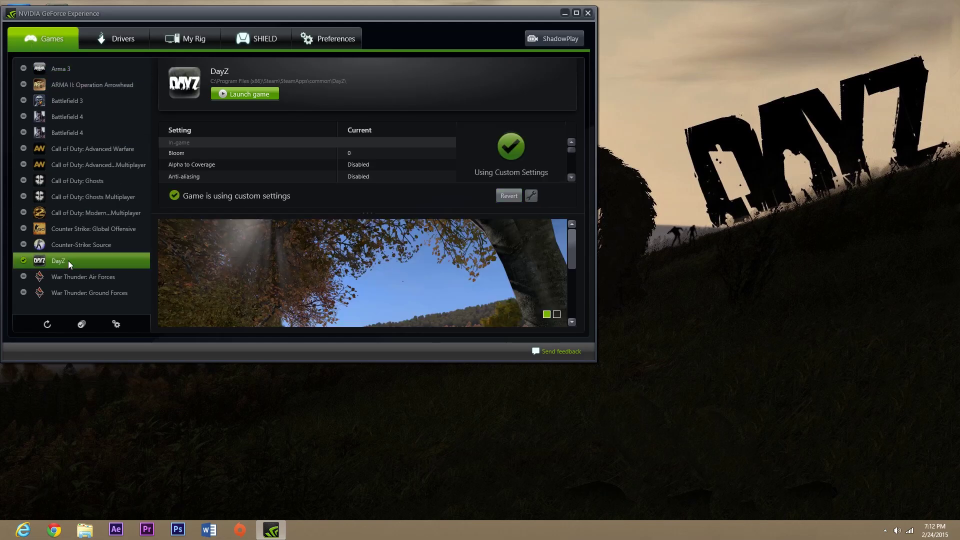
{"action": "left_click", "coordinate": [513, 195]}
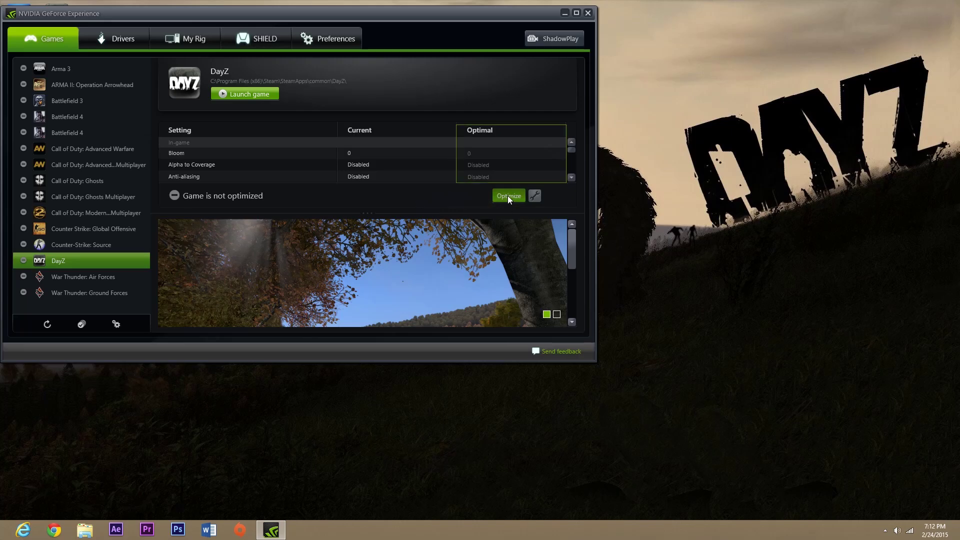
{"action": "left_click", "coordinate": [509, 196]}
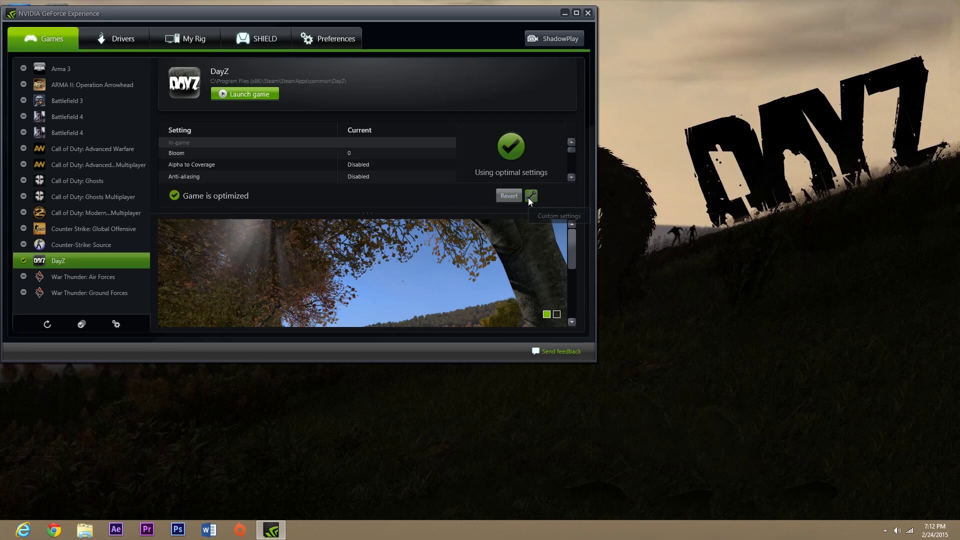
Step: Slide DayZ's optimization from Optimal toward Performance, apply it, and close GeForce Experience
{"action": "left_click", "coordinate": [529, 196]}
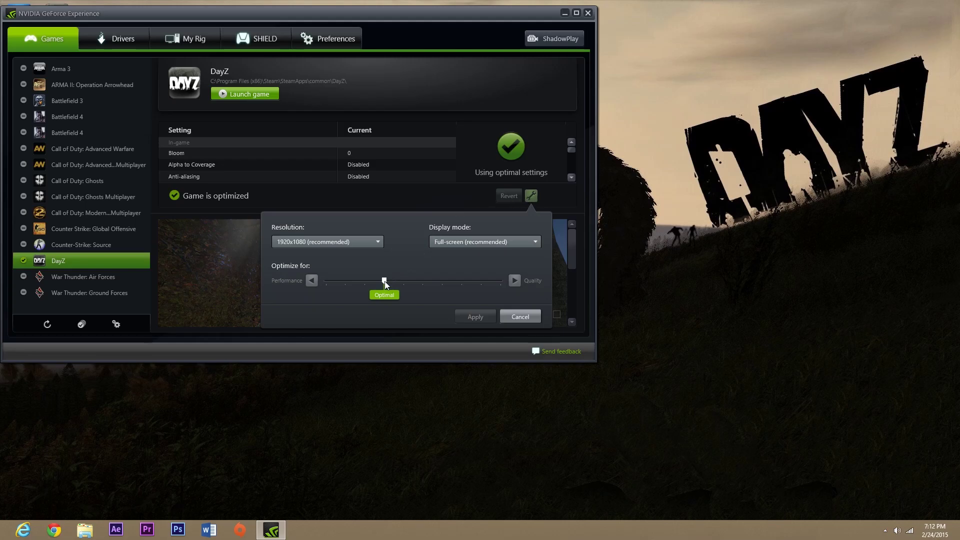
{"action": "left_click_drag", "start_coordinate": [385, 281], "coordinate": [330, 284]}
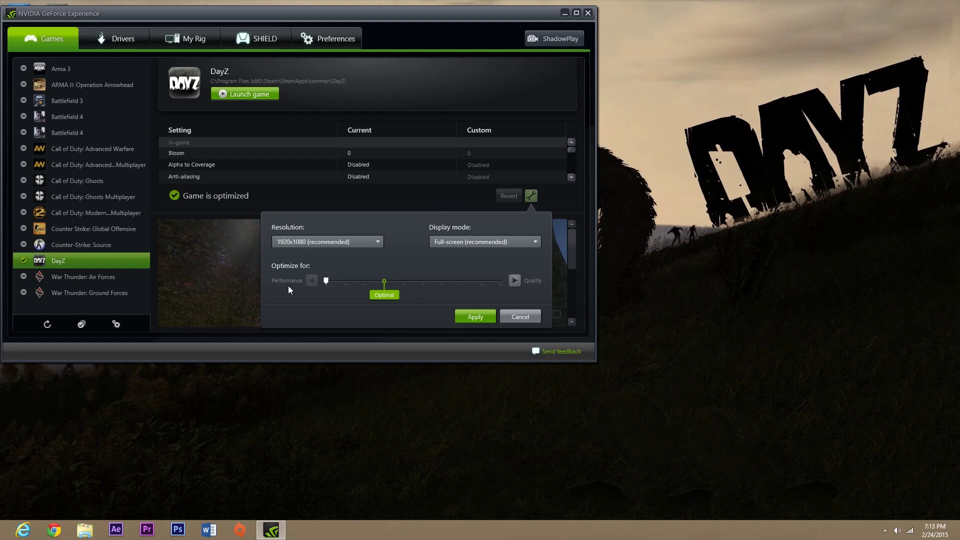
{"action": "left_click", "coordinate": [475, 316]}
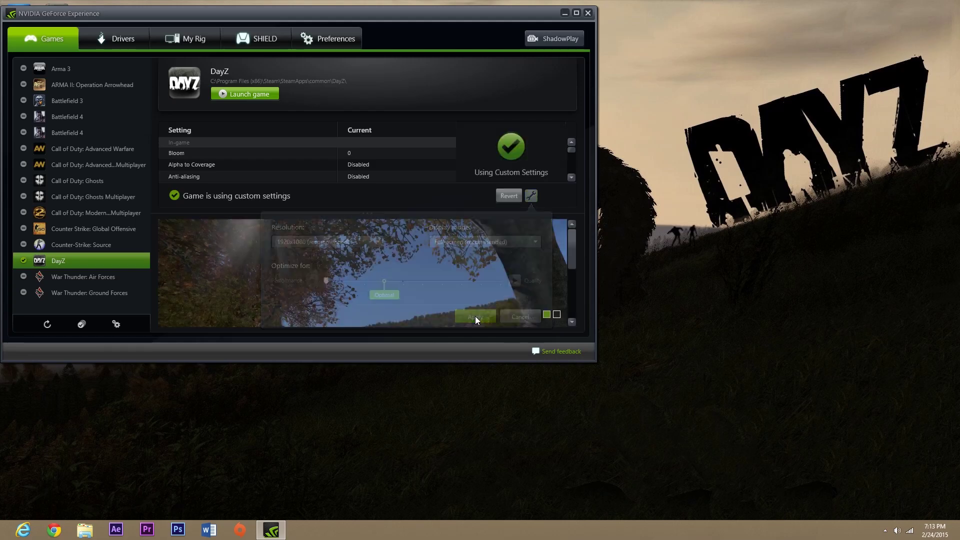
{"action": "left_click", "coordinate": [588, 14]}
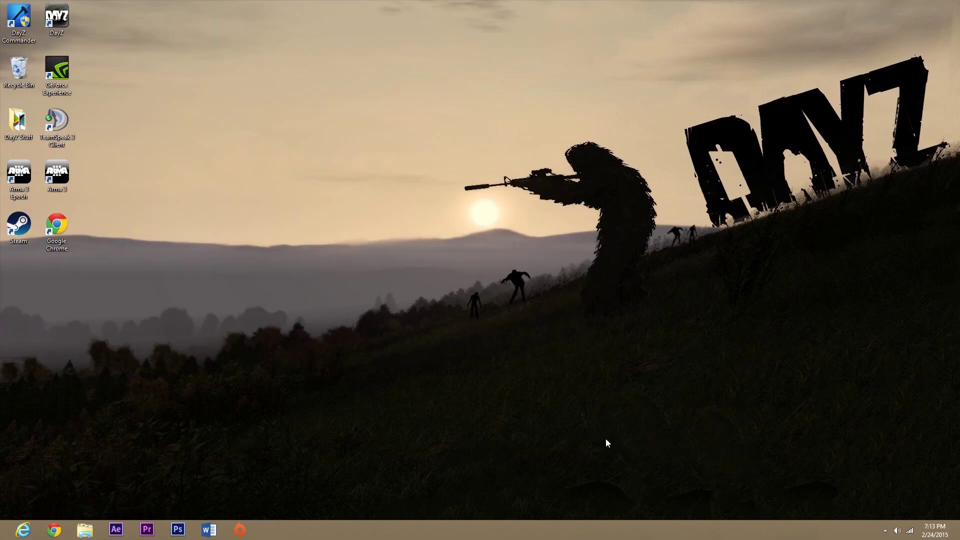
Step: Search 'cont' in Windows search and open the Control Panel
{"action": "left_click", "coordinate": [886, 531]}
{"action": "left_click", "coordinate": [595, 388]}
{"action": "mouse_move", "coordinate": [958, 2]}
{"action": "left_click", "coordinate": [949, 181]}
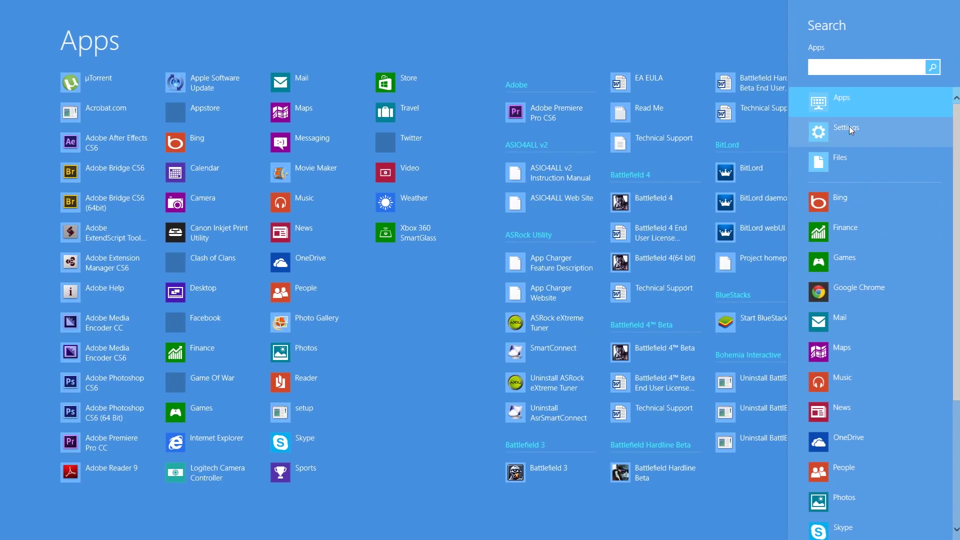
{"action": "type", "text": "cont"}
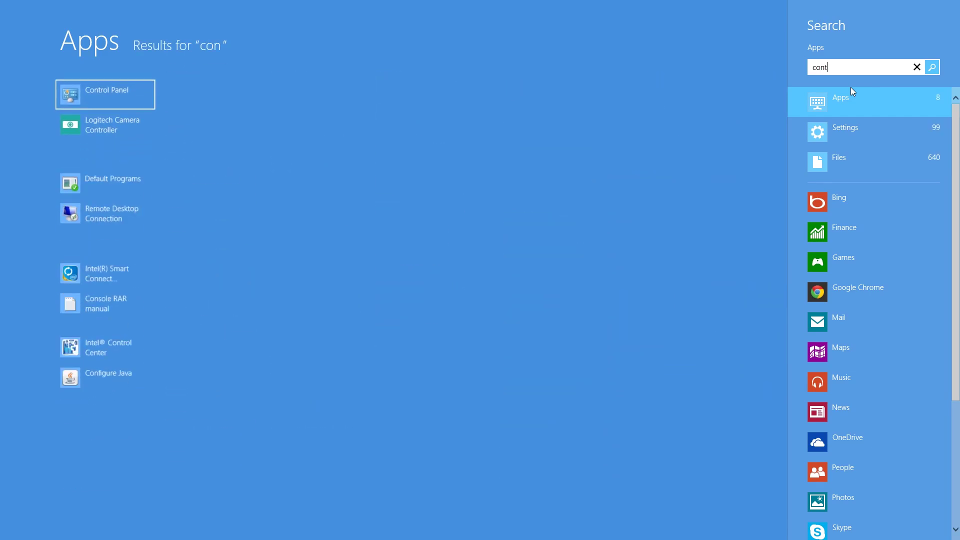
{"action": "left_click", "coordinate": [116, 79]}
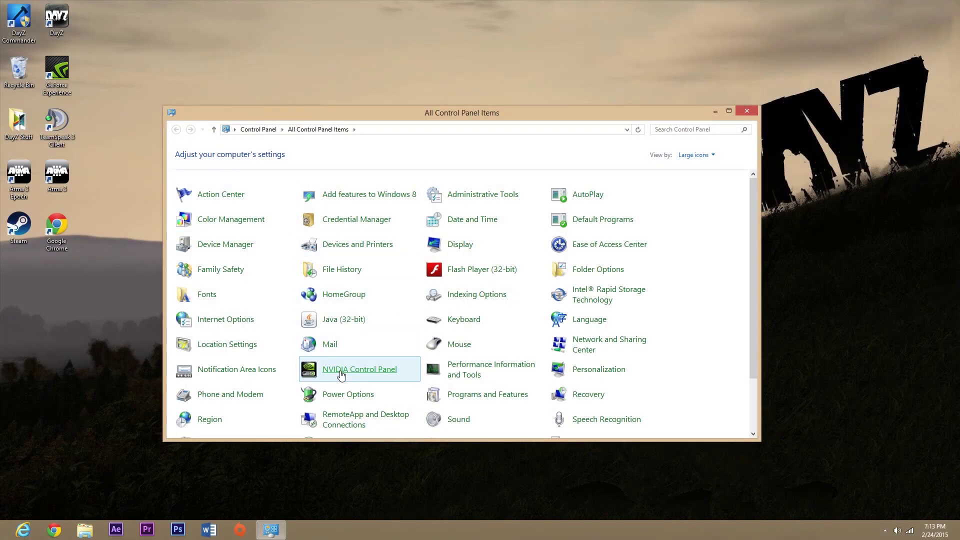
Step: Launch the NVIDIA Control Panel, close Control Panel, and go to Manage 3D settings
{"action": "left_click", "coordinate": [340, 371]}
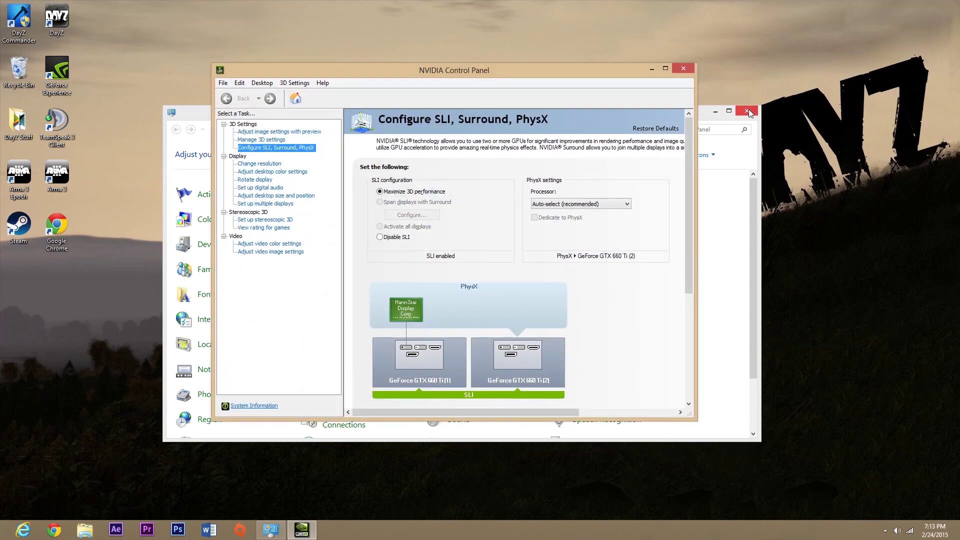
{"action": "left_click", "coordinate": [748, 111]}
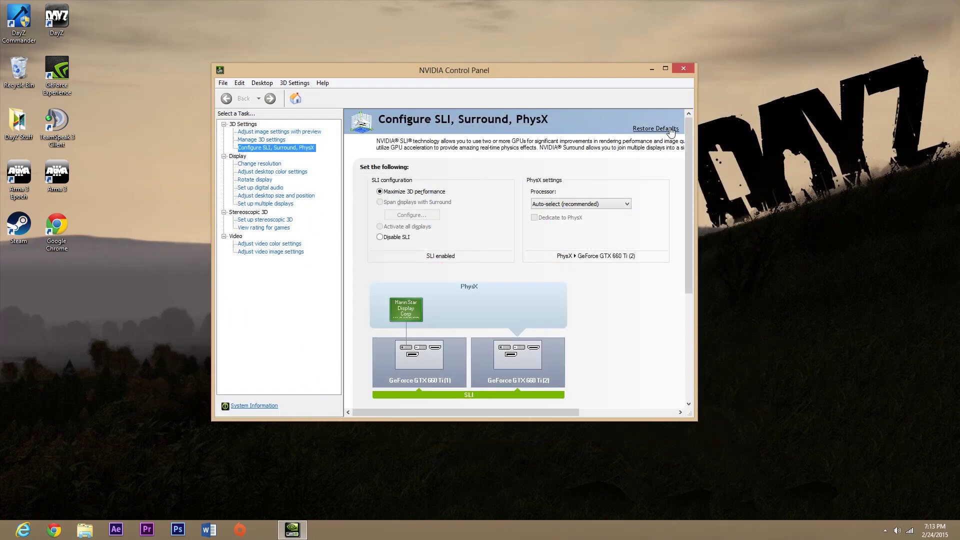
{"action": "left_click", "coordinate": [265, 140]}
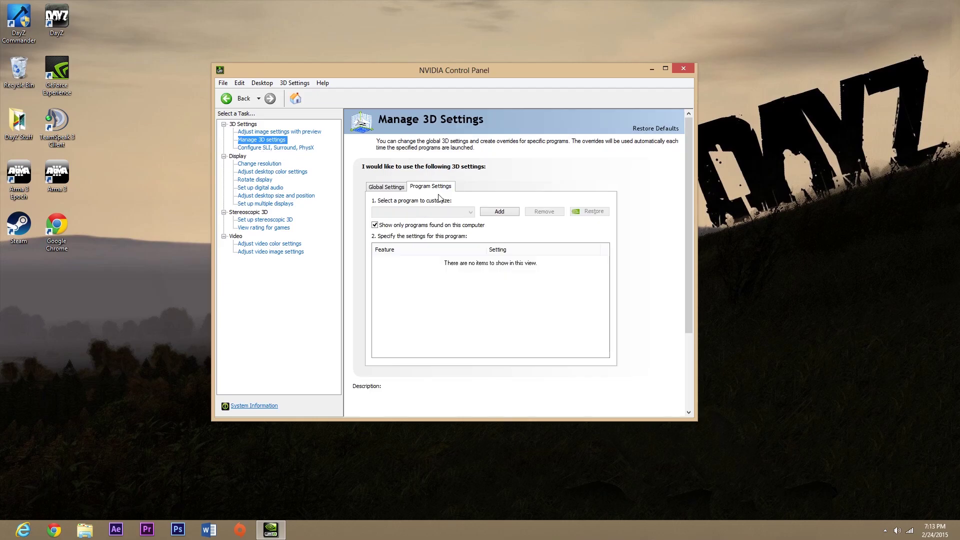
Step: On the Program Settings tab, choose DayZ (dayz.exe) as the program to customize
{"action": "left_click", "coordinate": [385, 187]}
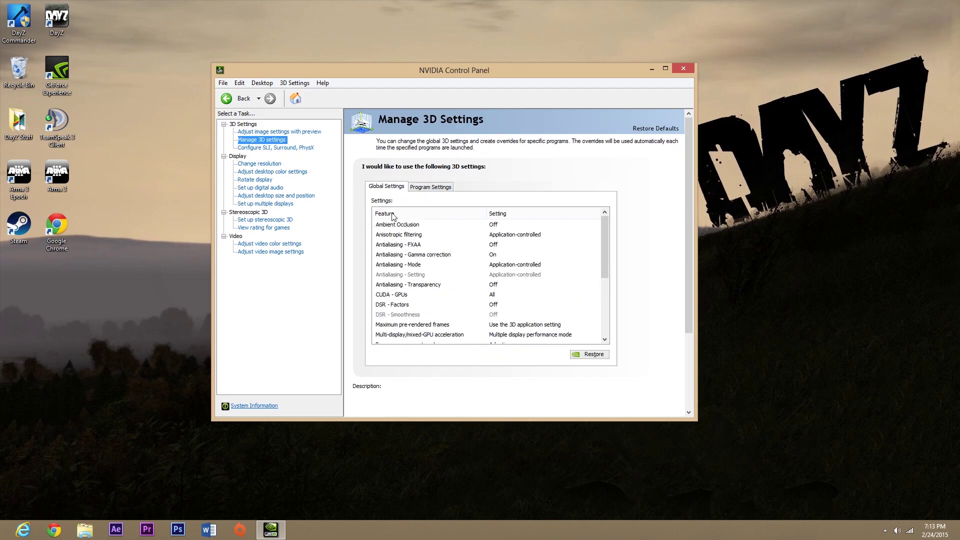
{"action": "left_click", "coordinate": [428, 189]}
{"action": "left_click", "coordinate": [431, 211]}
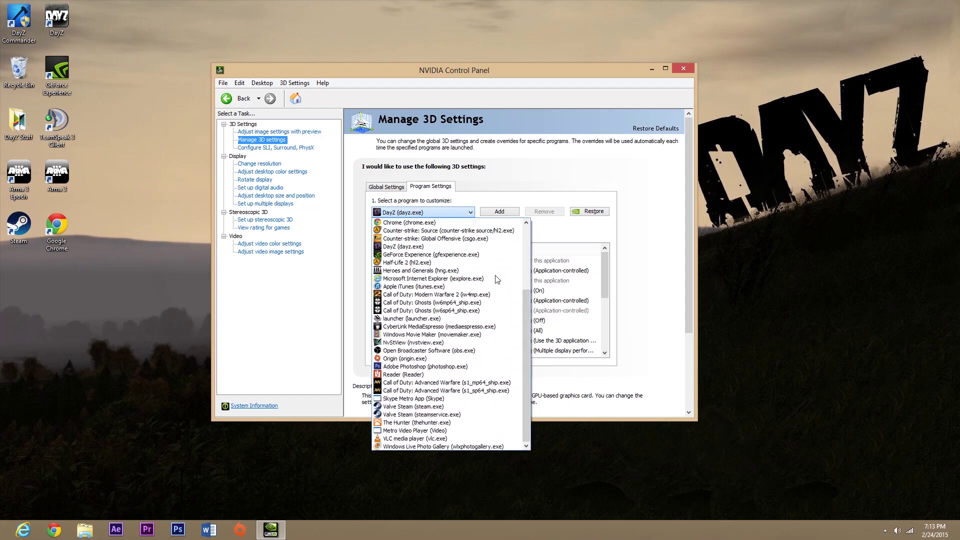
{"action": "left_click", "coordinate": [404, 247]}
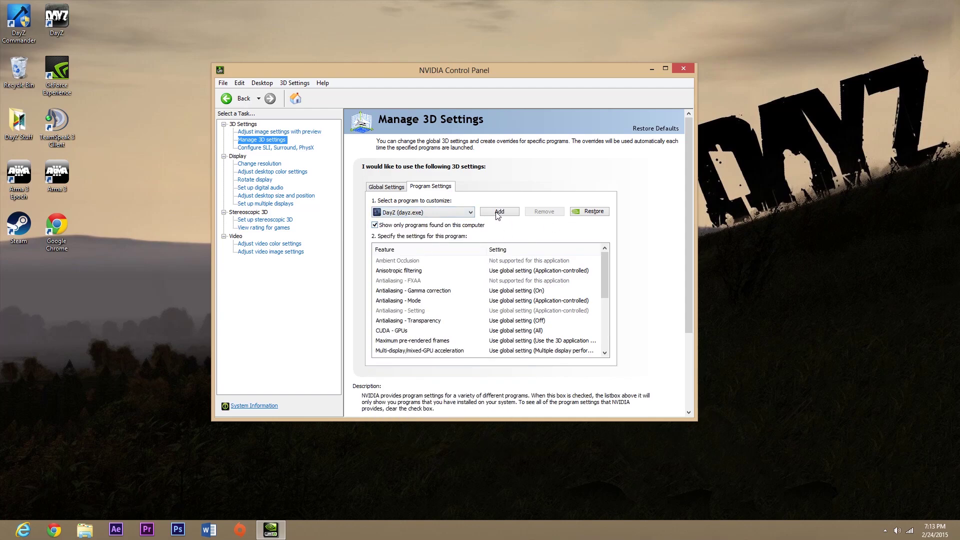
Step: Set DayZ's Power management mode to Prefer maximum performance, check the SLI page, and close the panel
{"action": "left_click_drag", "start_coordinate": [601, 271], "coordinate": [602, 300]}
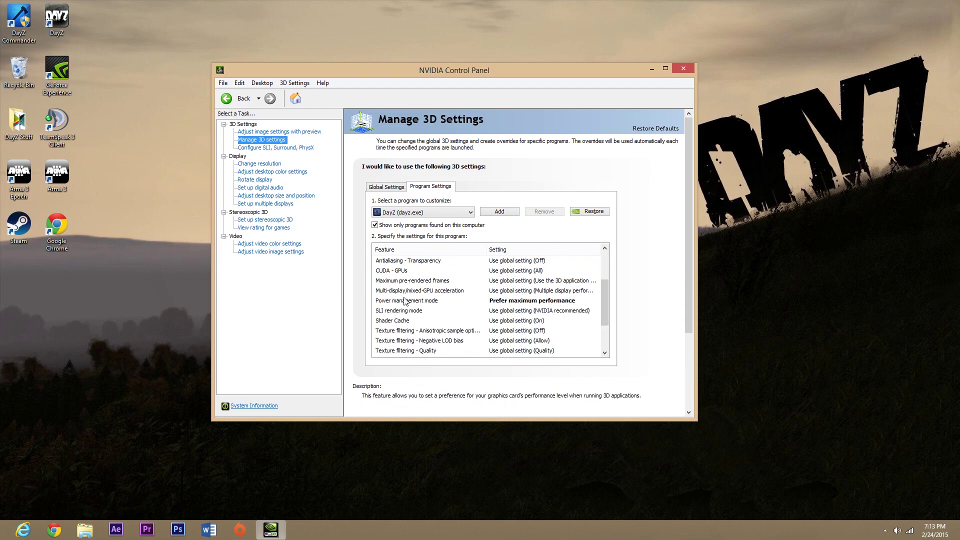
{"action": "left_click", "coordinate": [406, 301]}
{"action": "left_click", "coordinate": [597, 301]}
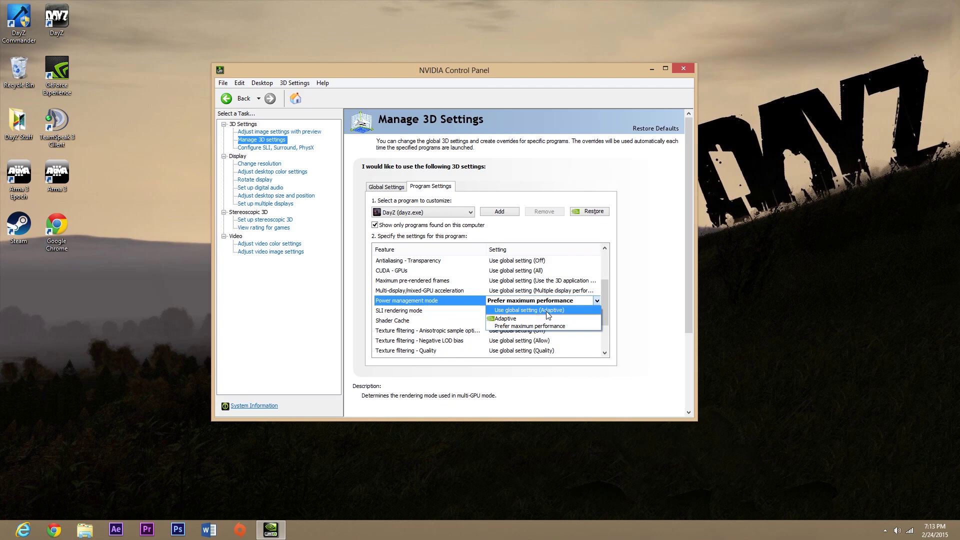
{"action": "left_click", "coordinate": [506, 326]}
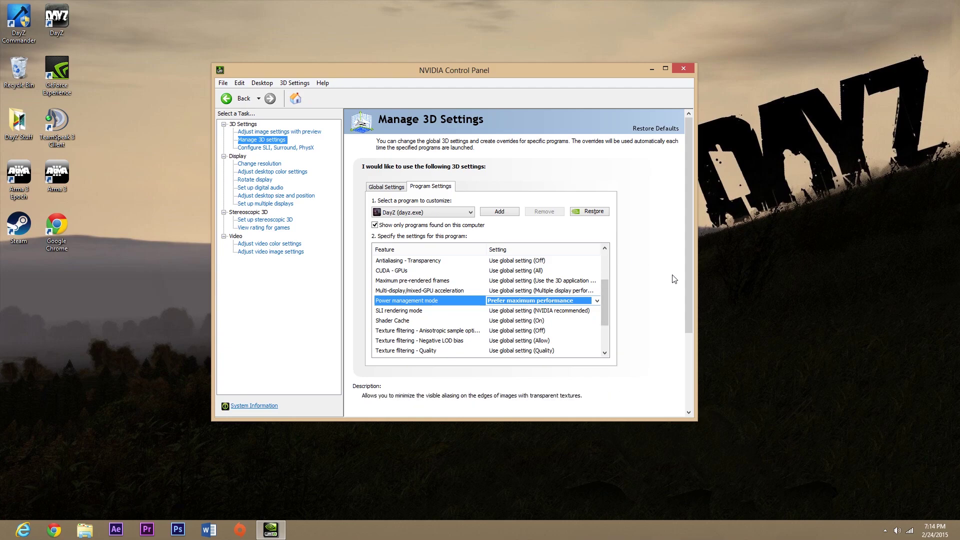
{"action": "left_click_drag", "start_coordinate": [689, 295], "coordinate": [679, 362]}
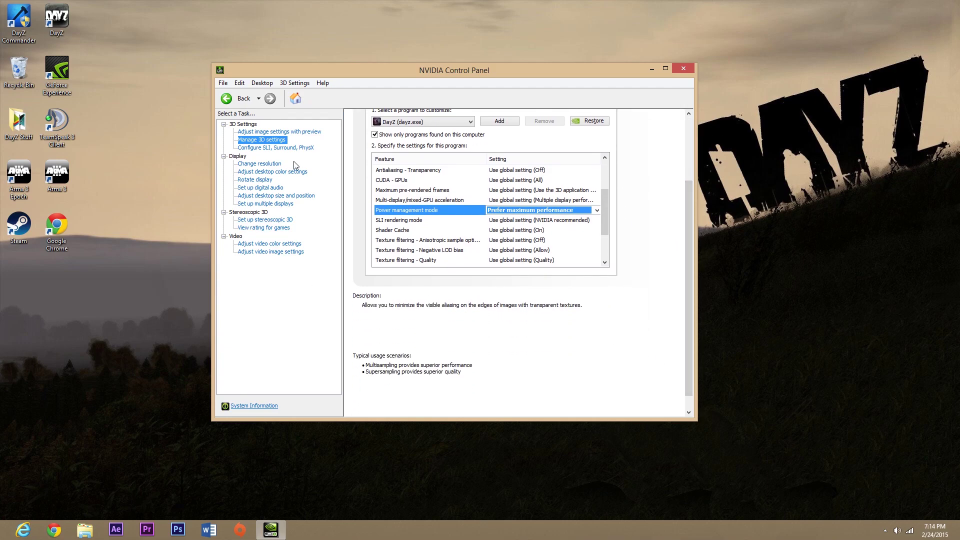
{"action": "left_click", "coordinate": [280, 149]}
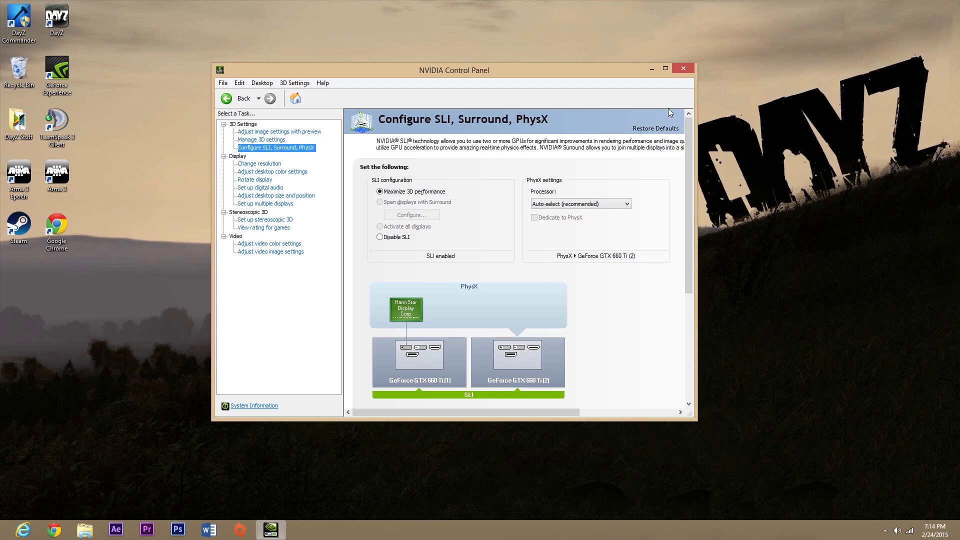
{"action": "left_click", "coordinate": [683, 69]}
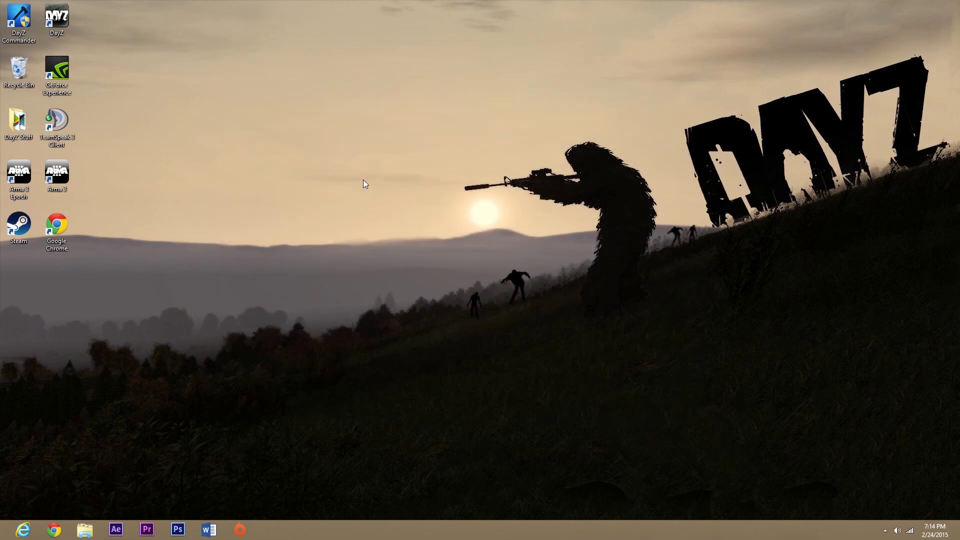
Step: In File Explorer, go to Documents and open the DayZ folder
{"action": "left_click_drag", "start_coordinate": [422, 108], "coordinate": [159, 200]}
{"action": "left_click", "coordinate": [90, 531]}
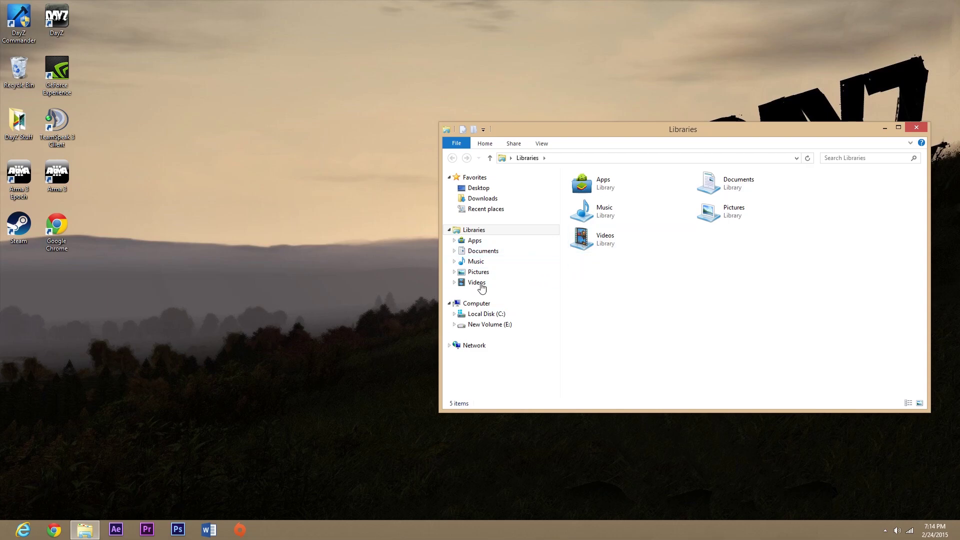
{"action": "left_click", "coordinate": [499, 252]}
{"action": "left_click", "coordinate": [702, 315]}
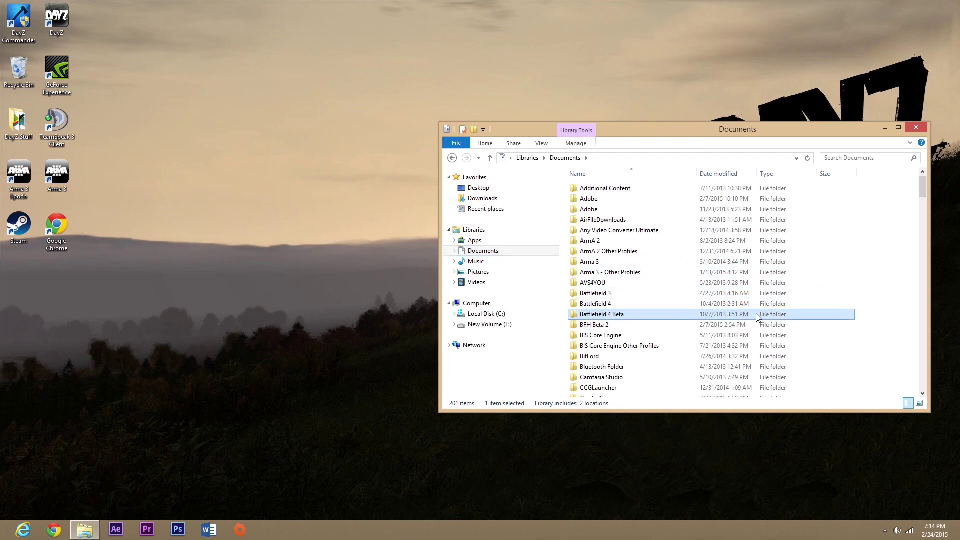
{"action": "scroll", "coordinate": [690, 320], "scroll_direction": "down", "scroll_amount": 2}
{"action": "double_click", "coordinate": [612, 362]}
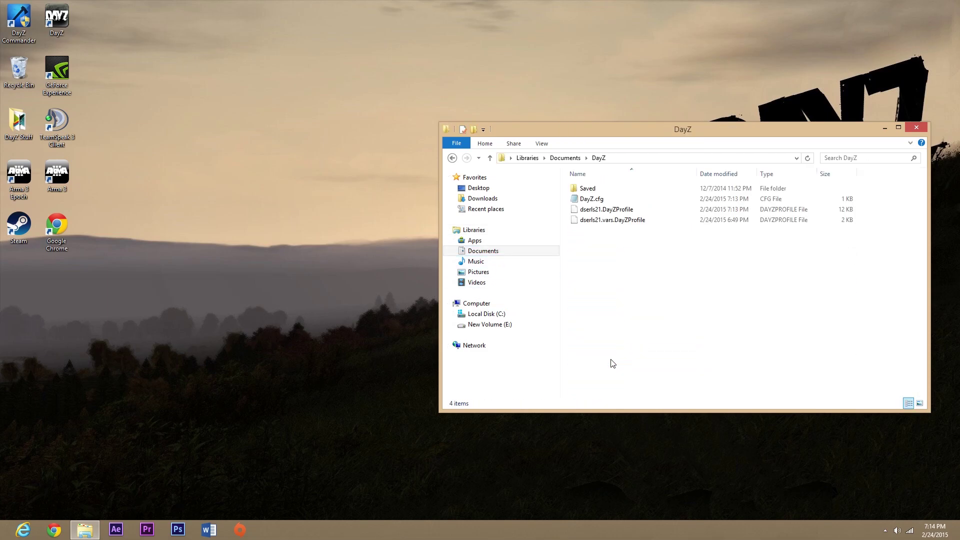
Step: Try Open with on DayZ.cfg, cancel the app chooser, then open it in Notepad
{"action": "left_click", "coordinate": [581, 199]}
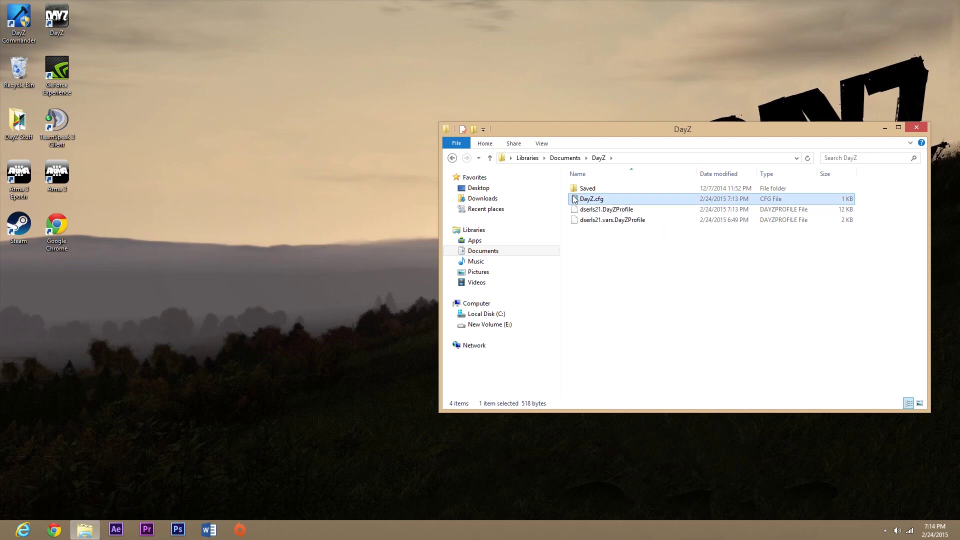
{"action": "right_click", "coordinate": [580, 198]}
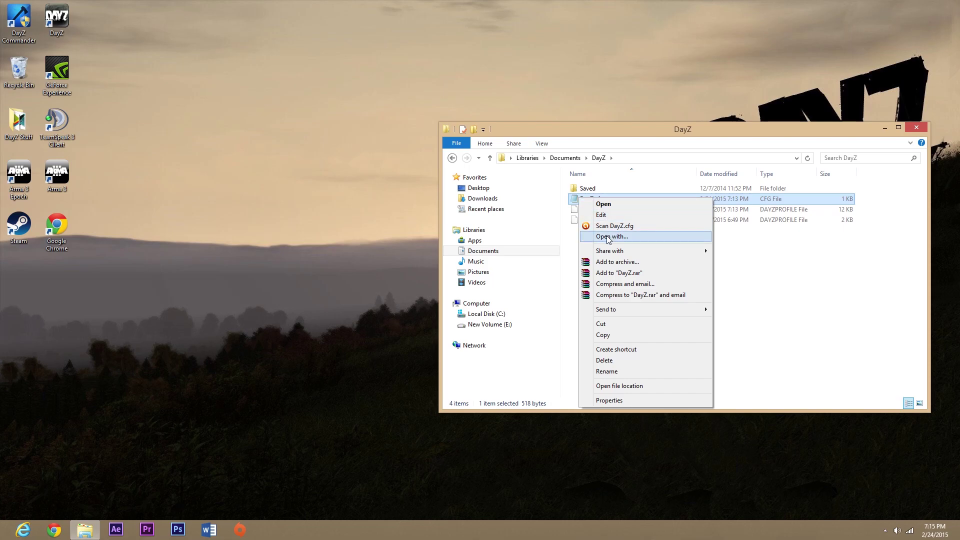
{"action": "left_click", "coordinate": [608, 238]}
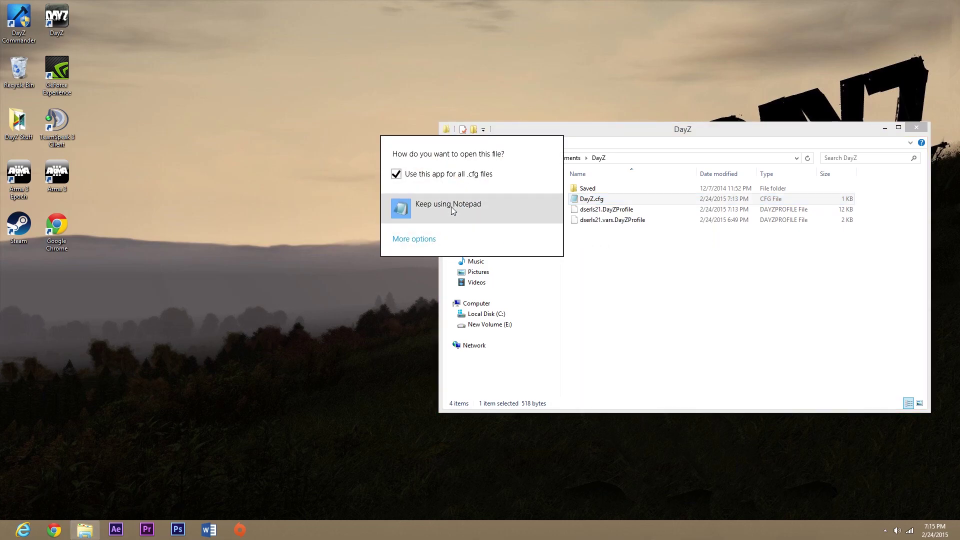
{"action": "left_click", "coordinate": [434, 239]}
{"action": "scroll", "coordinate": [458, 277], "scroll_direction": "down", "scroll_amount": 4}
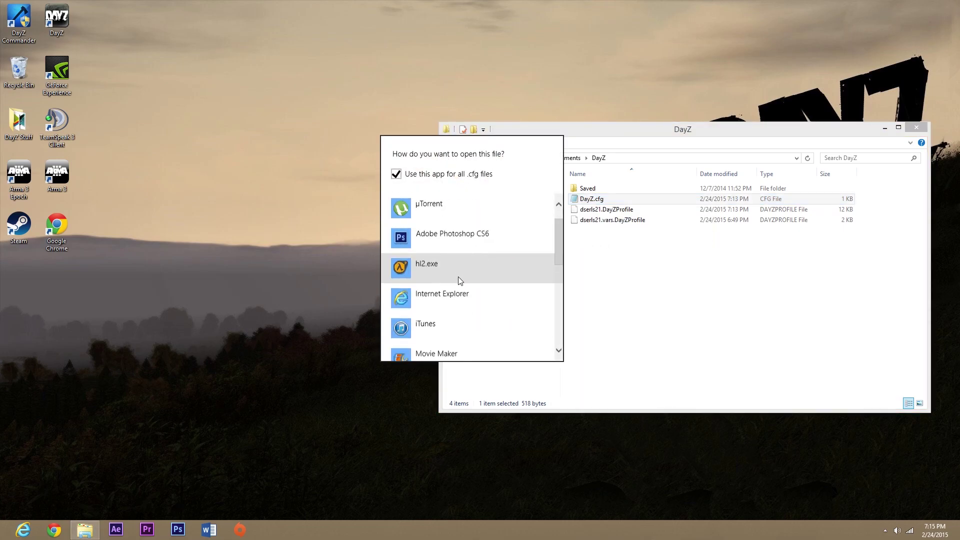
{"action": "left_click", "coordinate": [658, 316]}
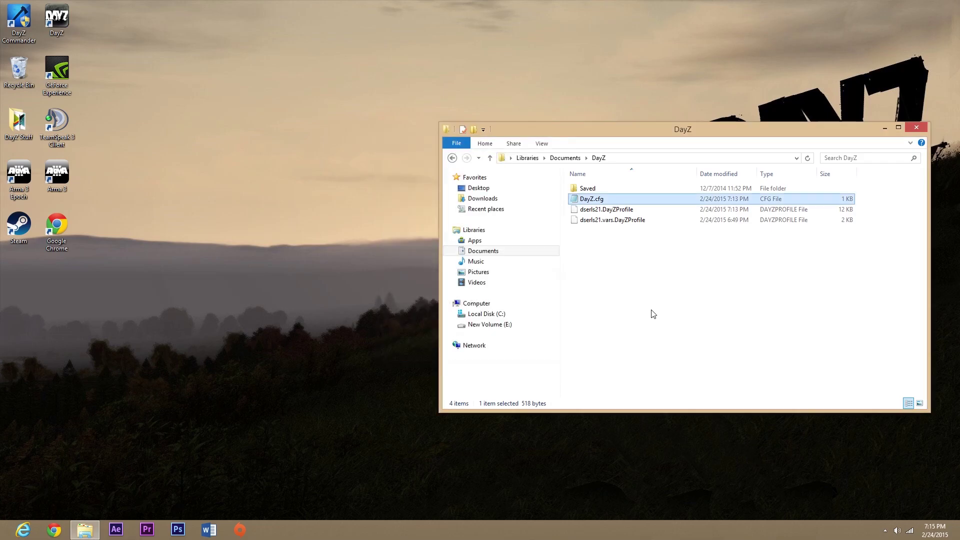
{"action": "double_click", "coordinate": [602, 200]}
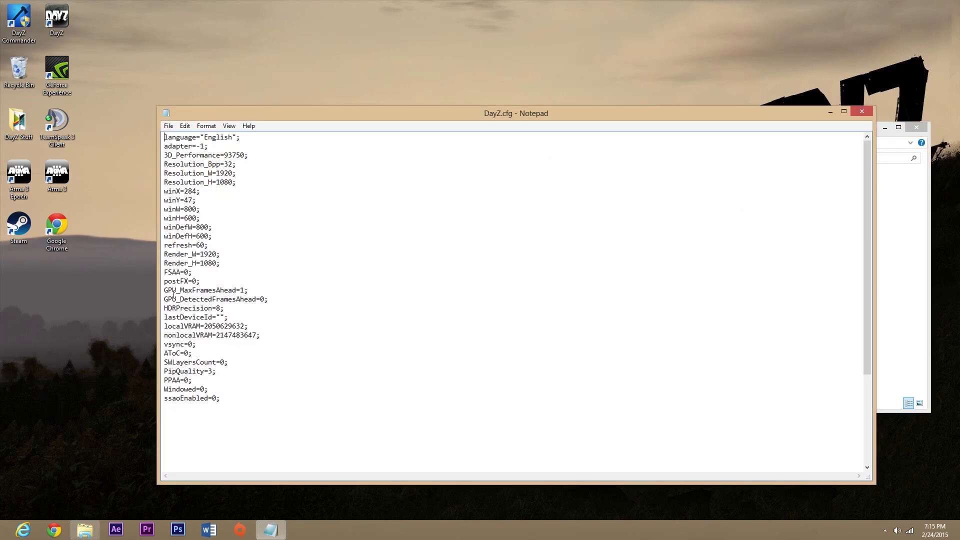
Step: Change GPU_DetectedFramesAhead from 0 to 1 in DayZ.cfg
{"action": "left_click_drag", "start_coordinate": [165, 292], "coordinate": [267, 299]}
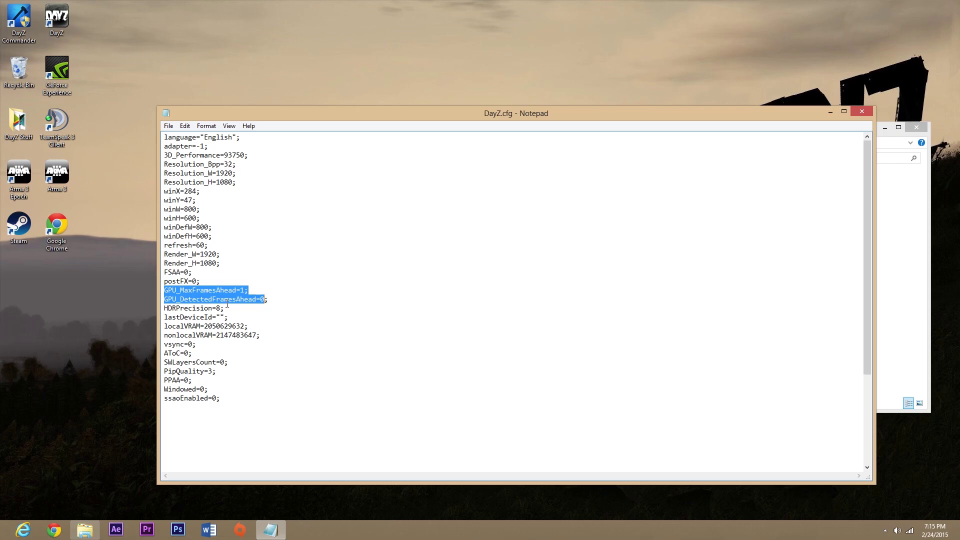
{"action": "left_click", "coordinate": [264, 300]}
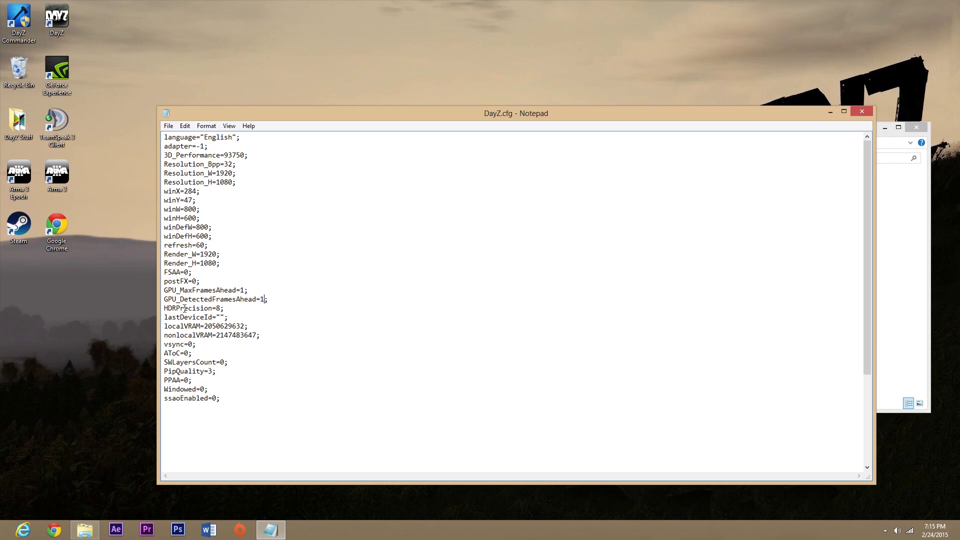
{"action": "left_click_drag", "start_coordinate": [165, 298], "coordinate": [265, 301]}
{"action": "left_click", "coordinate": [279, 300]}
Step: Save DayZ.cfg, then close Notepad and the DayZ folder window
{"action": "left_click", "coordinate": [173, 127]}
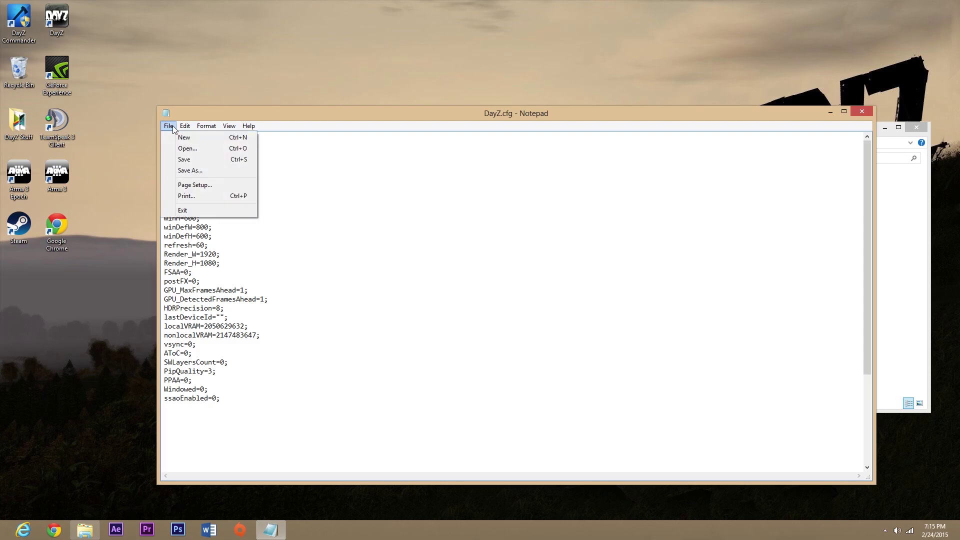
{"action": "left_click", "coordinate": [201, 159]}
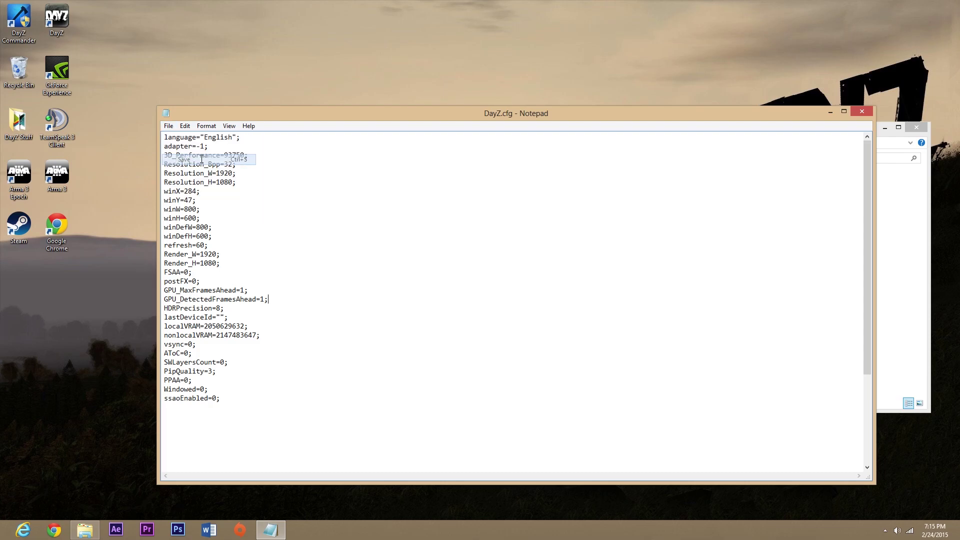
{"action": "left_click", "coordinate": [861, 111]}
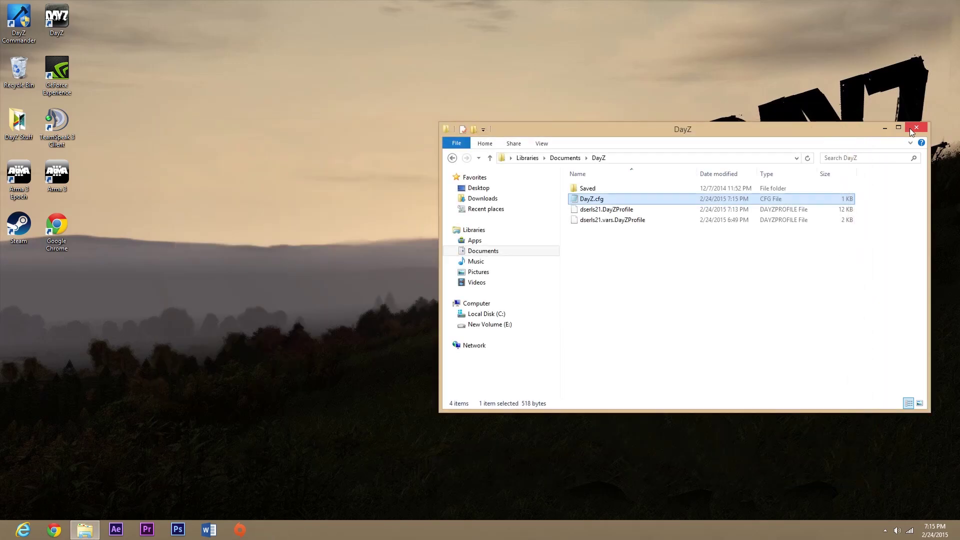
{"action": "left_click", "coordinate": [917, 127]}
{"action": "left_click_drag", "start_coordinate": [209, 125], "coordinate": [534, 228]}
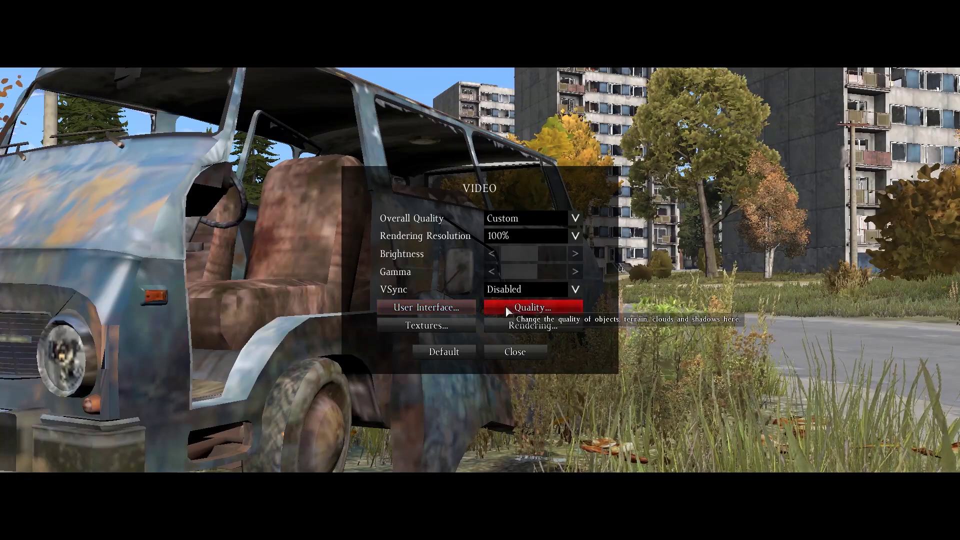
{"action": "left_click", "coordinate": [427, 307]}
{"action": "left_click", "coordinate": [446, 352]}
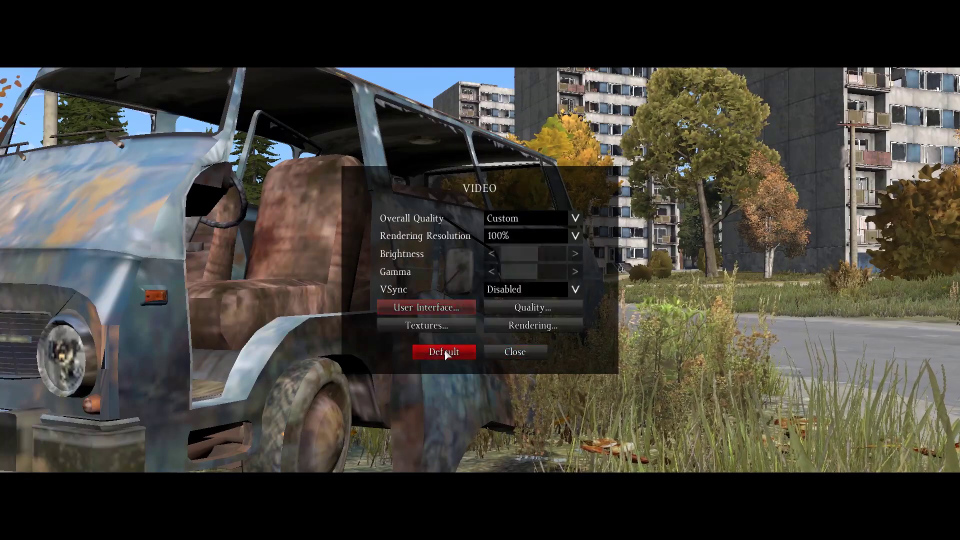
{"action": "left_click", "coordinate": [524, 309]}
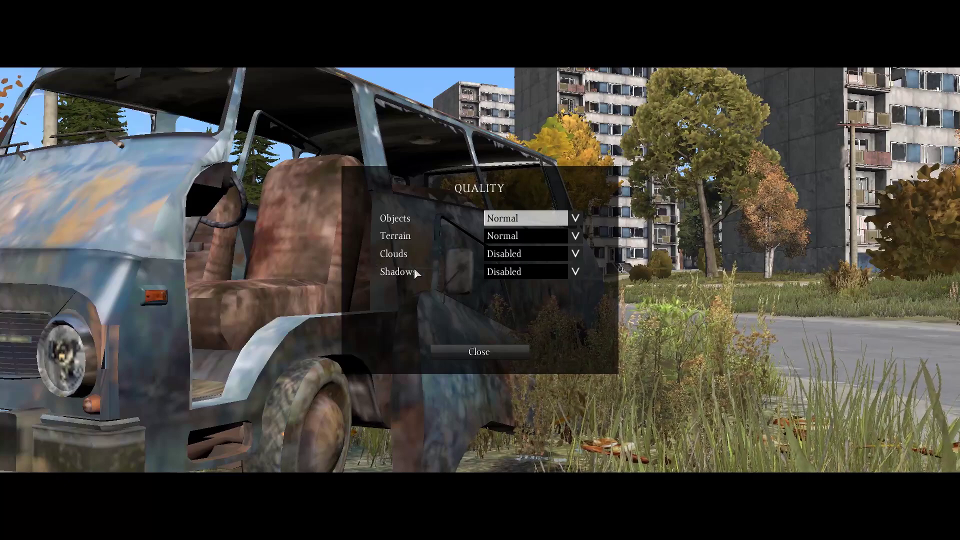
{"action": "left_click", "coordinate": [554, 271]}
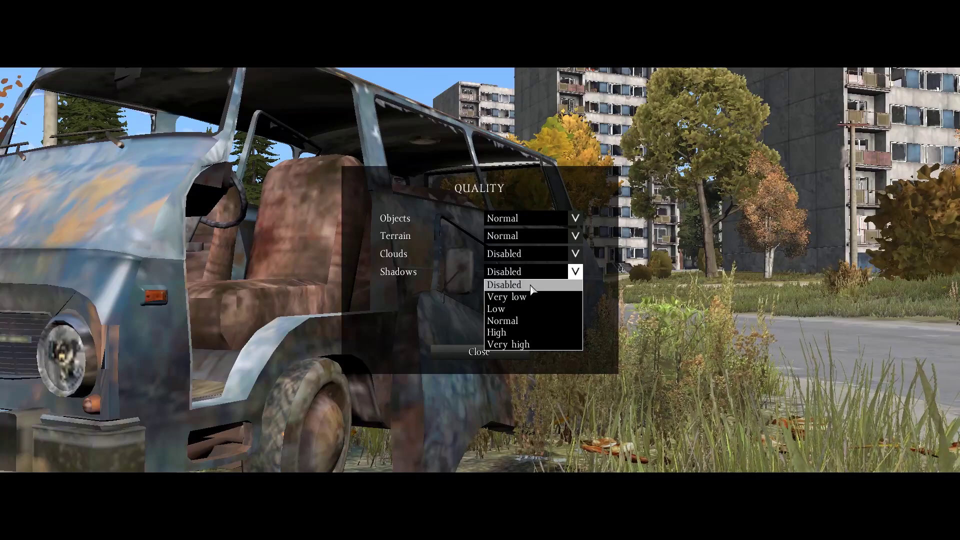
{"action": "left_click", "coordinate": [534, 285]}
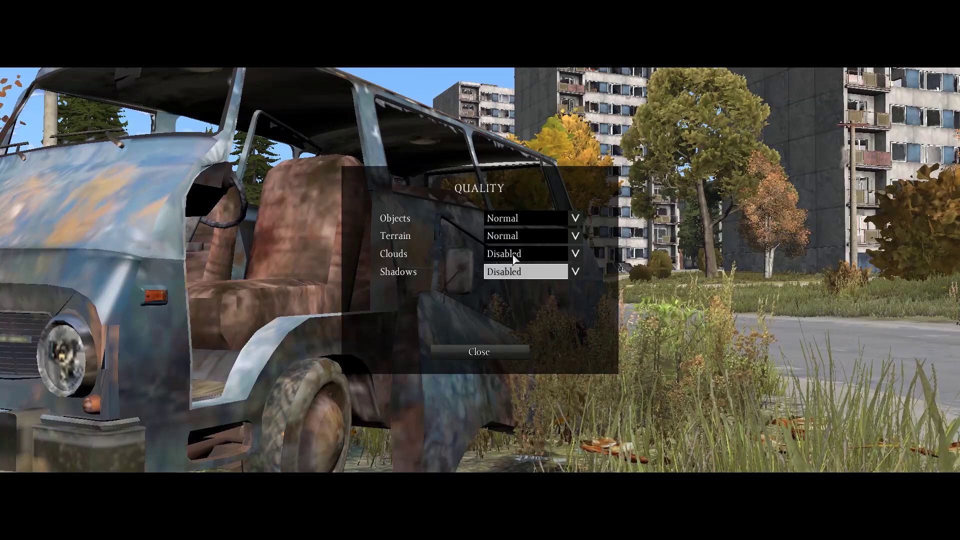
{"action": "left_click", "coordinate": [516, 275]}
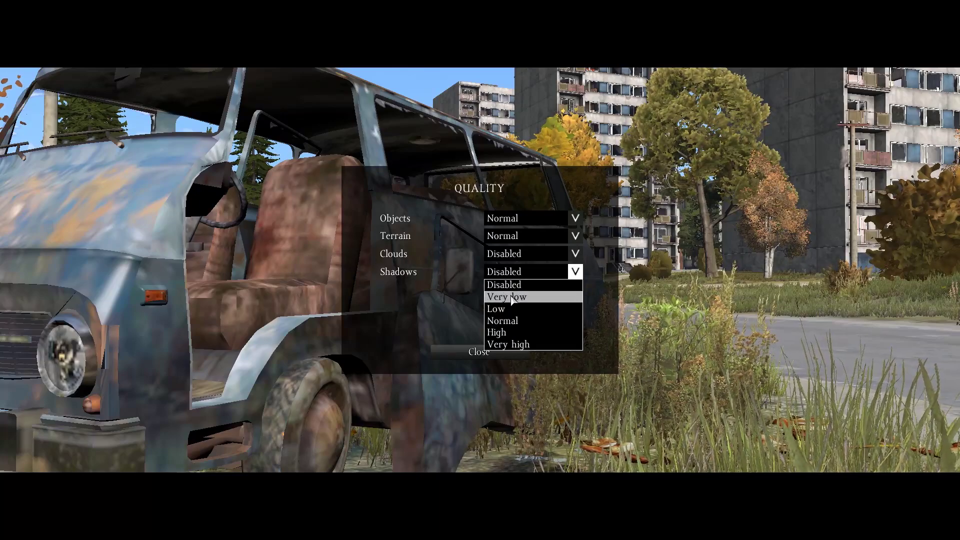
{"action": "left_click", "coordinate": [515, 284]}
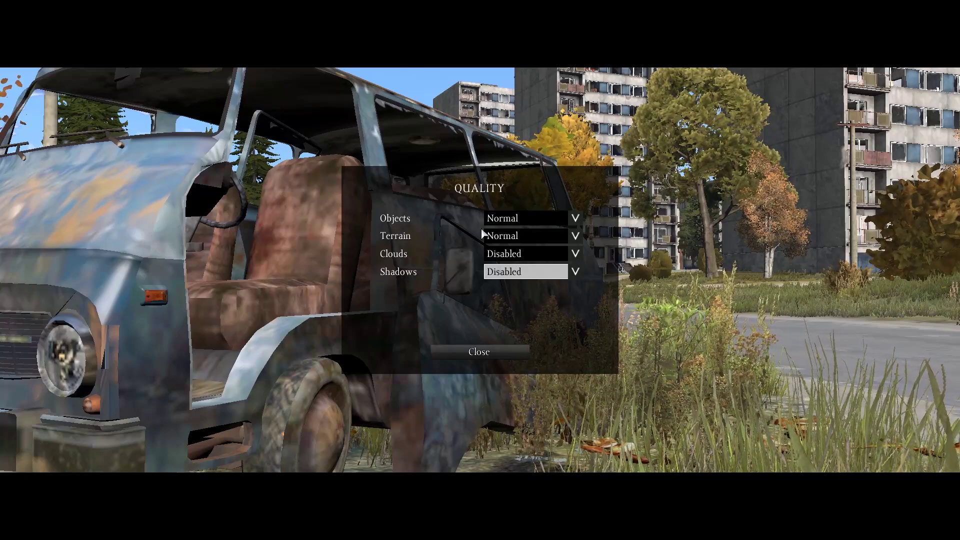
{"action": "left_click", "coordinate": [485, 350]}
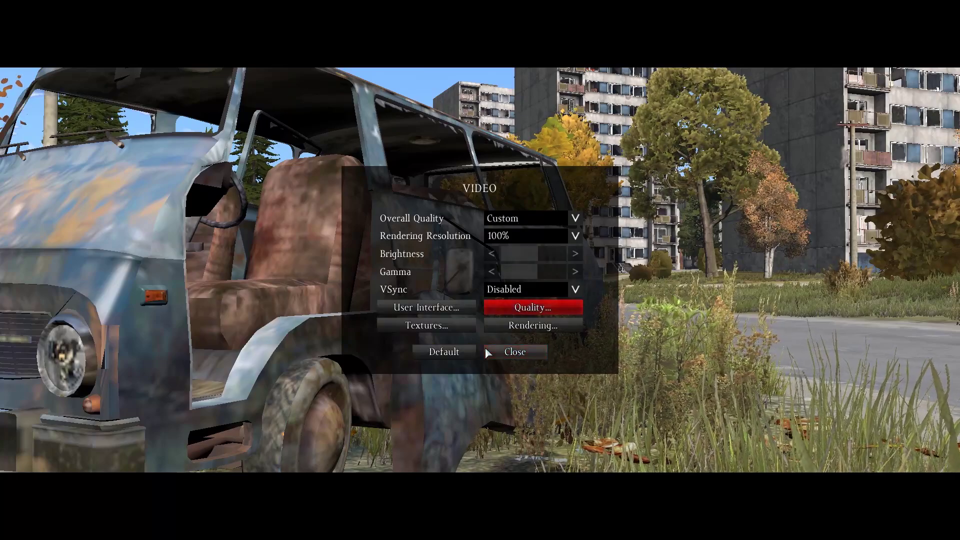
Step: In DayZ's Textures settings, keep Video Memory on Auto with Texture Detail Low and Filtering Very low
{"action": "left_click", "coordinate": [432, 326]}
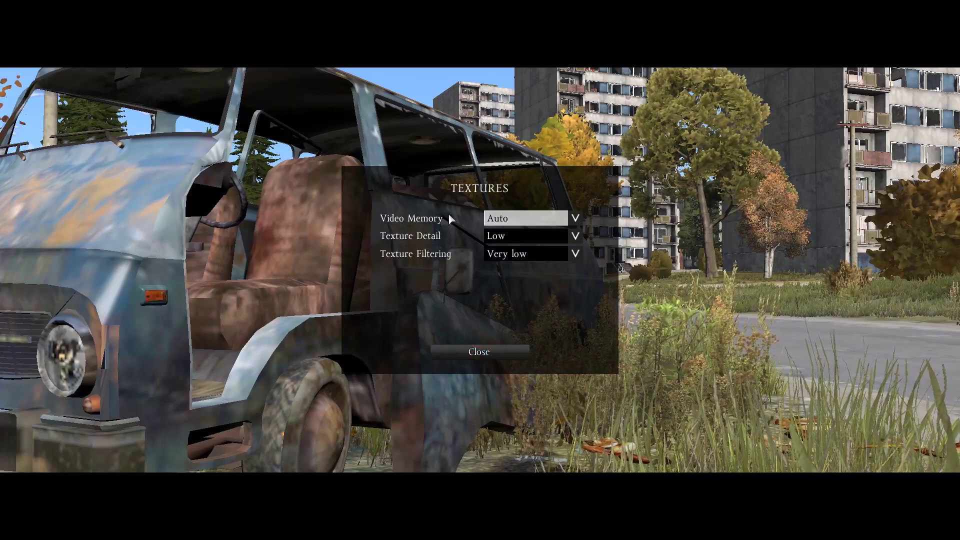
{"action": "left_click", "coordinate": [502, 218]}
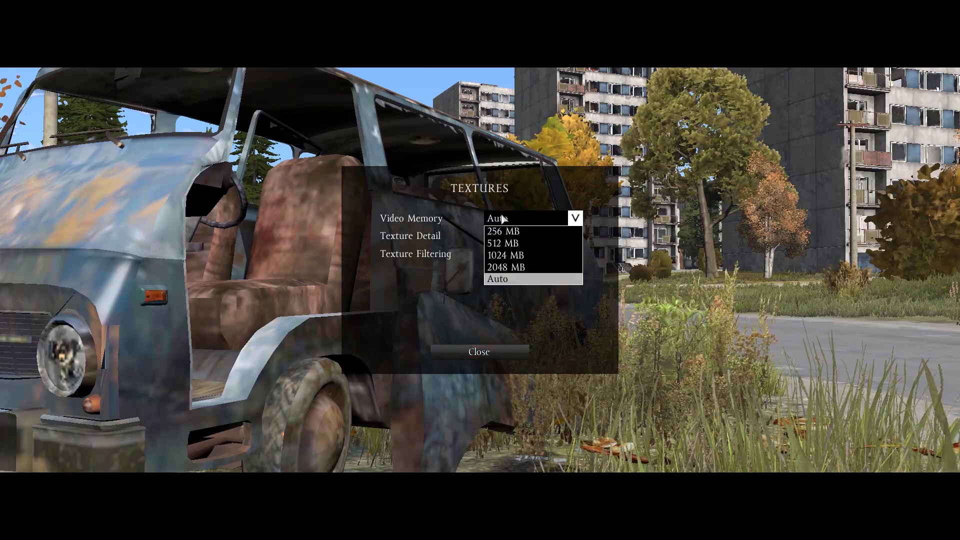
{"action": "left_click", "coordinate": [496, 280]}
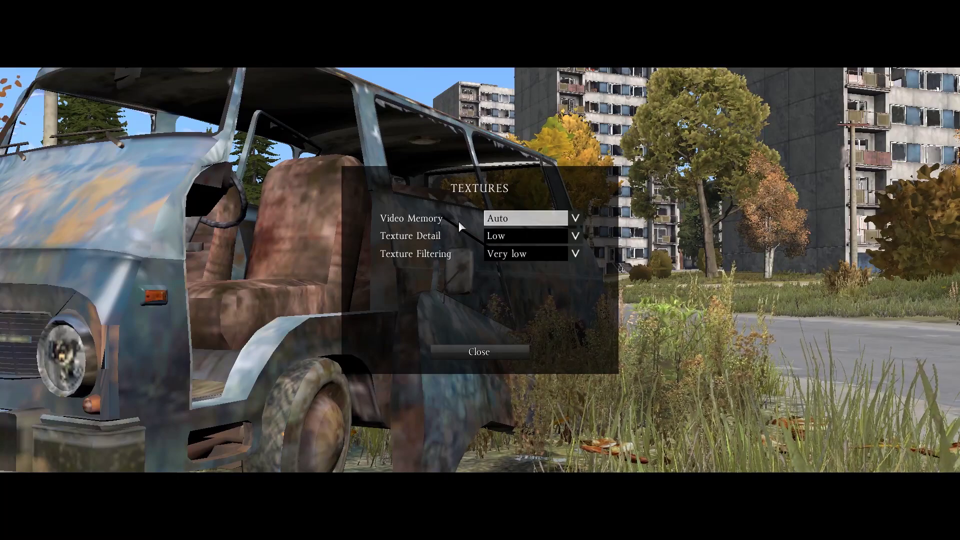
{"action": "left_click", "coordinate": [506, 224]}
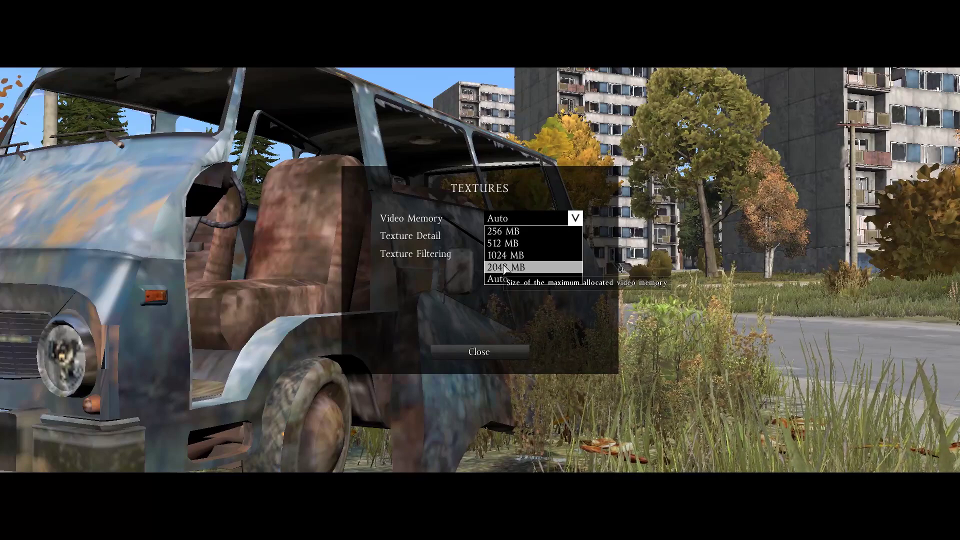
{"action": "left_click", "coordinate": [496, 279]}
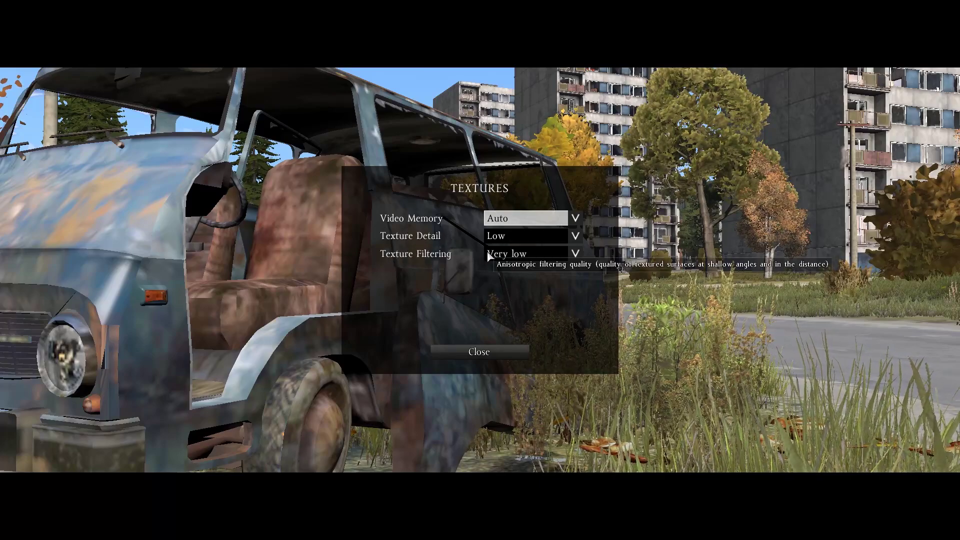
Step: Close Textures, open Rendering settings, and set Alpha to Coverage and Edge Smoothing to Disabled
{"action": "left_click", "coordinate": [479, 351]}
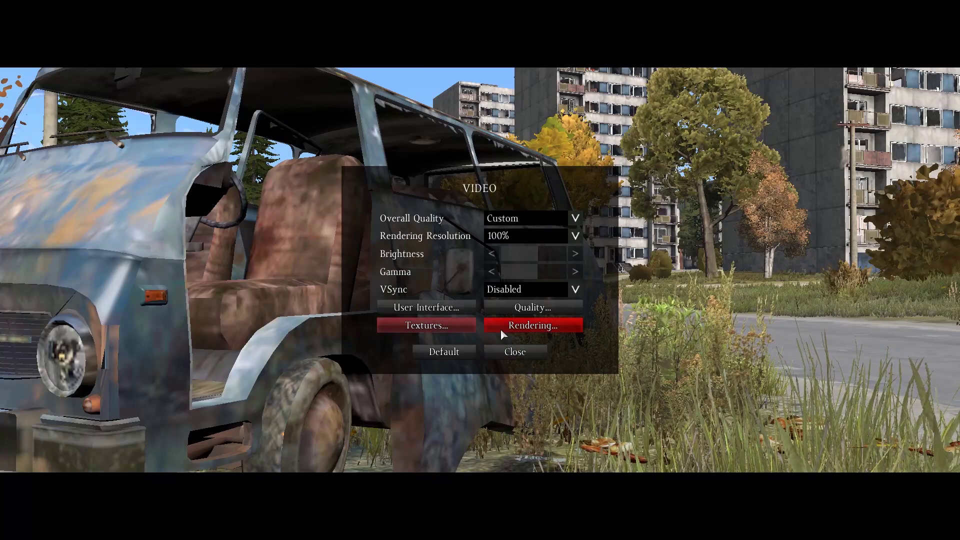
{"action": "left_click", "coordinate": [529, 327]}
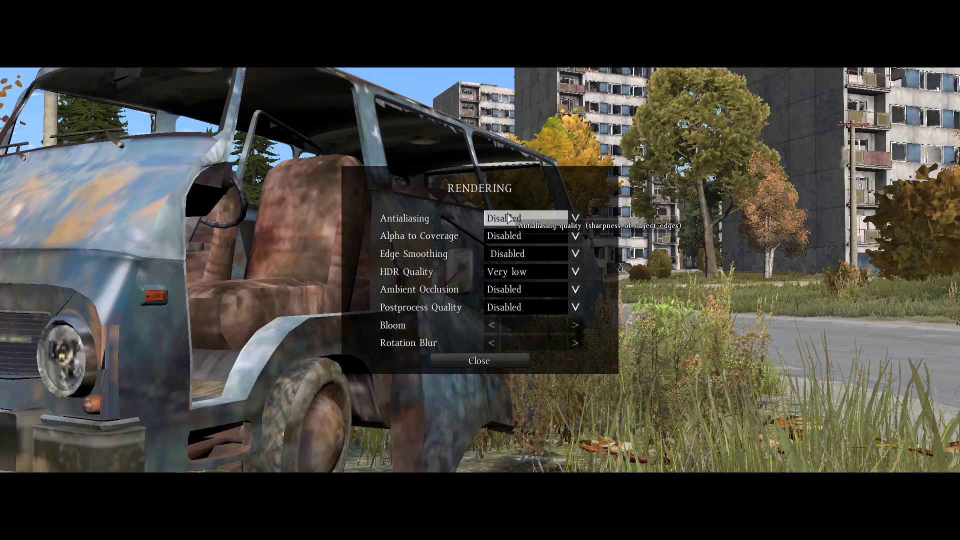
{"action": "left_click", "coordinate": [492, 236]}
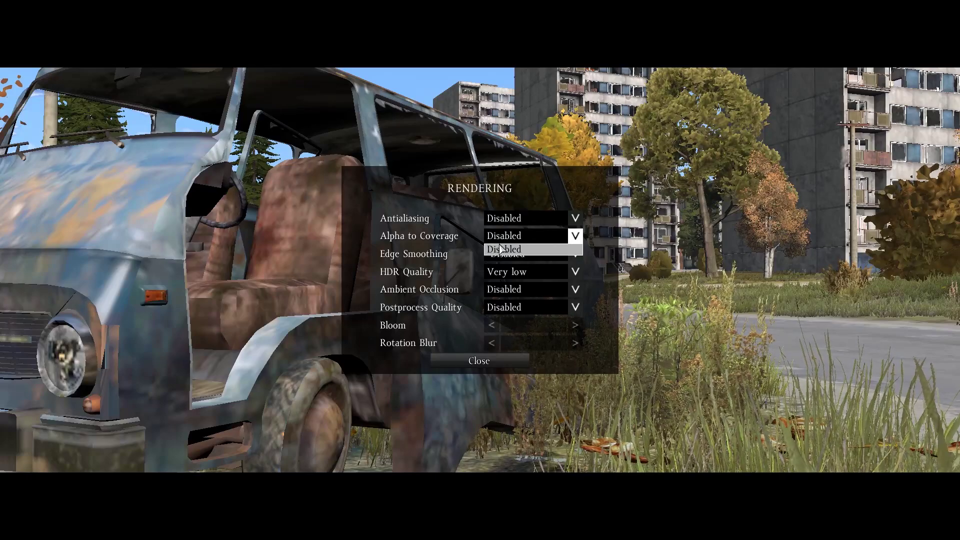
{"action": "left_click", "coordinate": [501, 249]}
{"action": "left_click", "coordinate": [503, 253]}
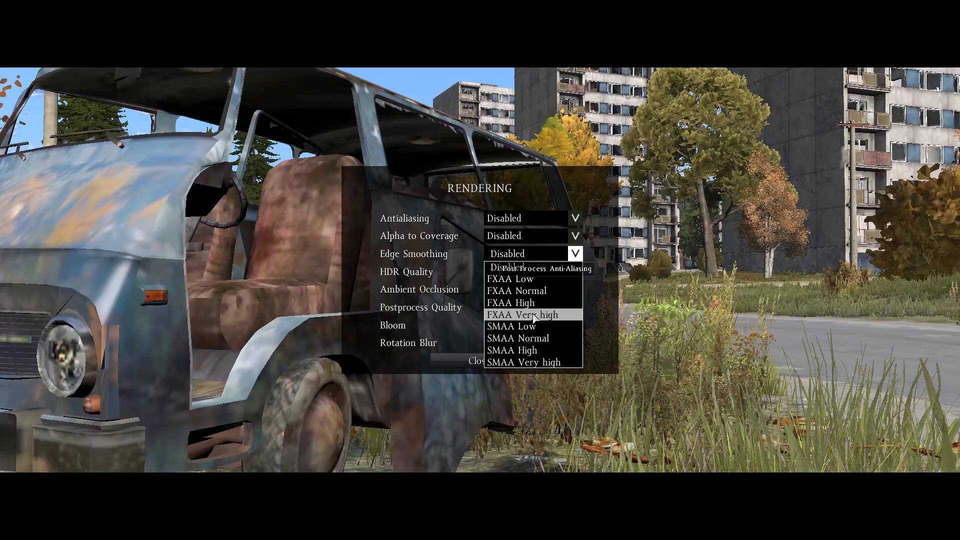
{"action": "left_click", "coordinate": [535, 265]}
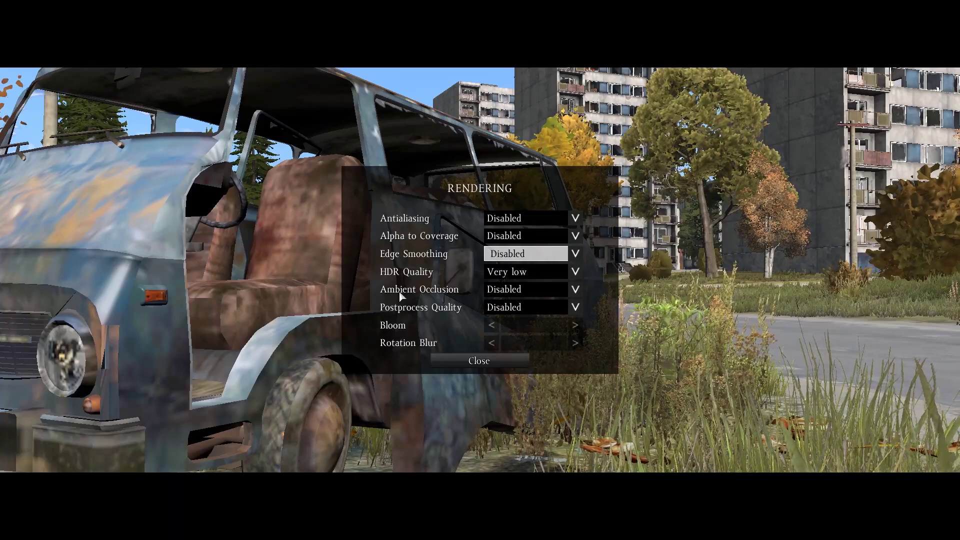
{"action": "left_click", "coordinate": [500, 290]}
Step: Keep Ambient Occlusion set to Disabled
{"action": "left_click", "coordinate": [501, 307]}
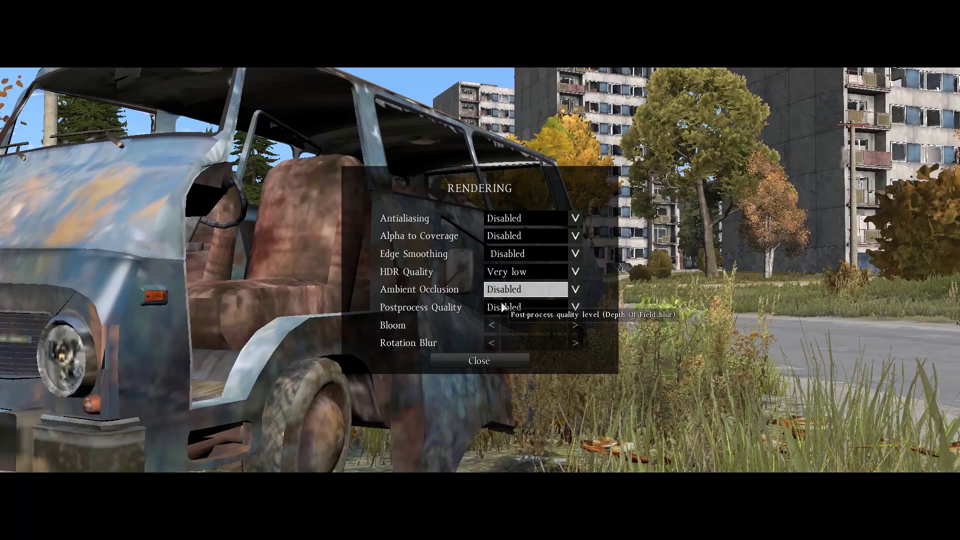
{"action": "left_click", "coordinate": [503, 292]}
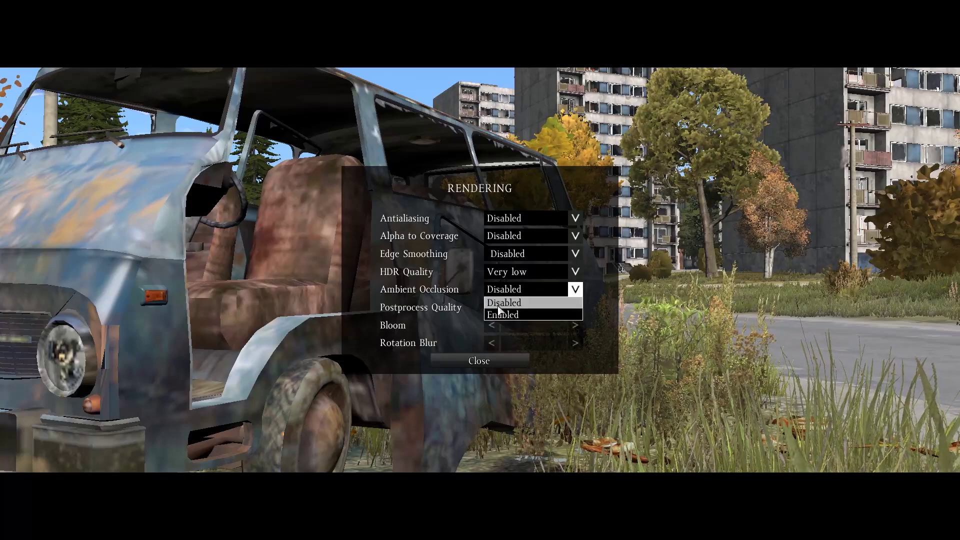
{"action": "left_click", "coordinate": [505, 305]}
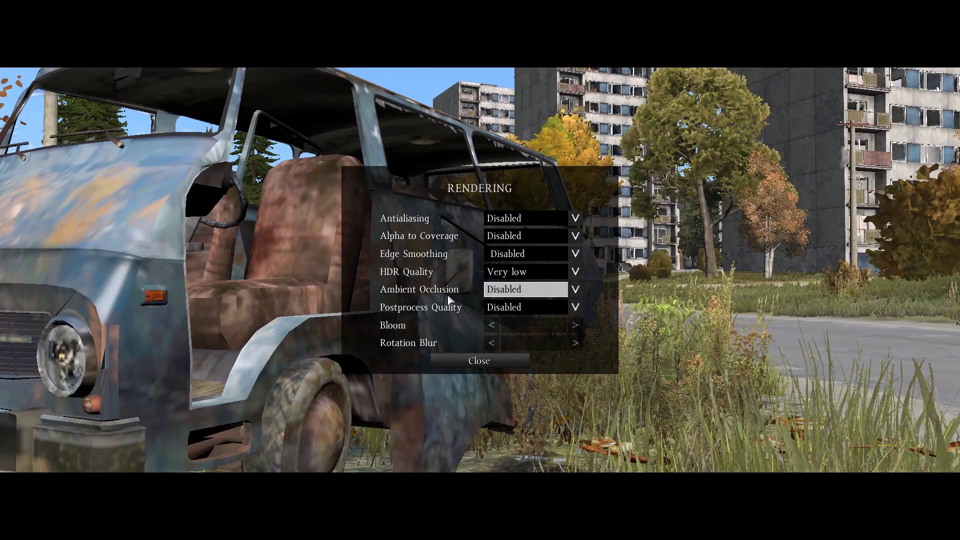
Step: Keep Postprocess Quality Disabled and close Rendering settings back to the Video menu
{"action": "left_click", "coordinate": [501, 311]}
{"action": "left_click", "coordinate": [504, 322]}
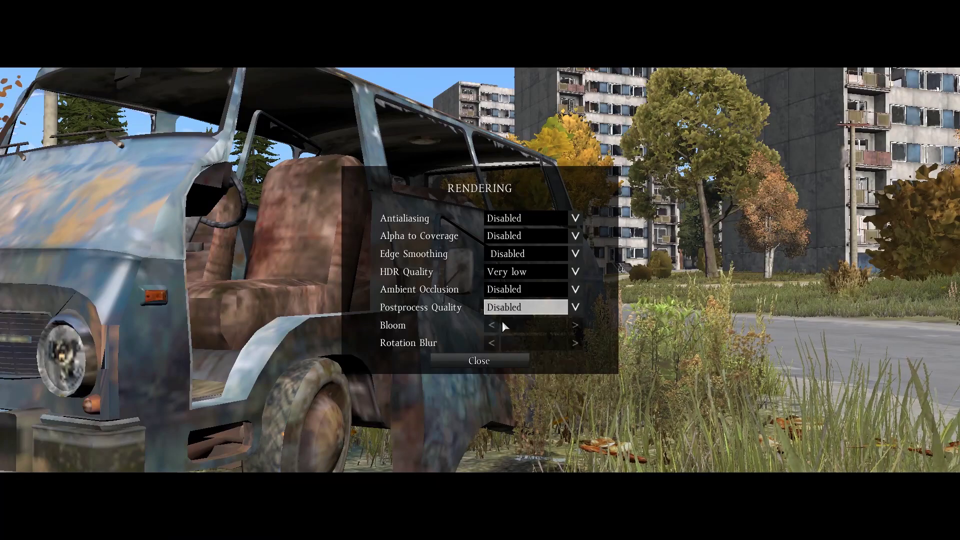
{"action": "left_click", "coordinate": [519, 307]}
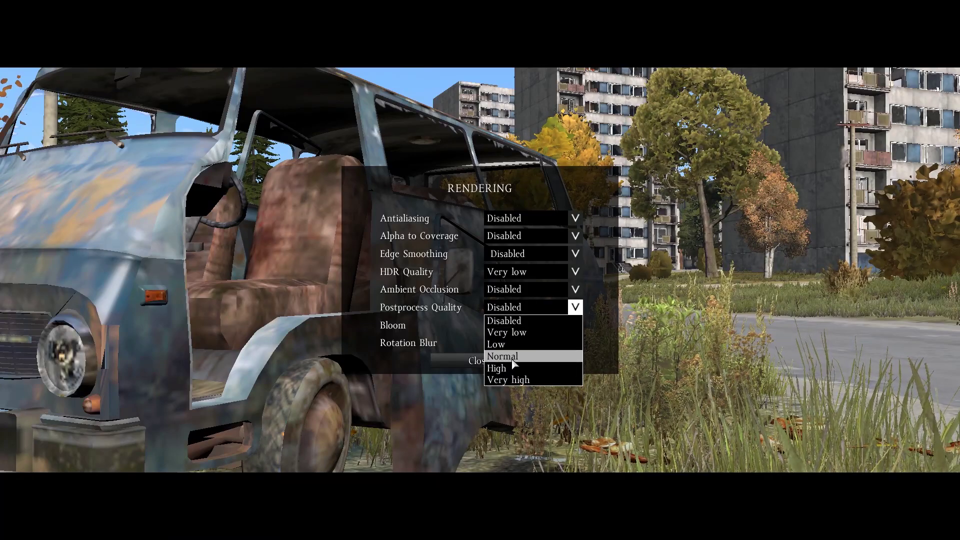
{"action": "left_click", "coordinate": [524, 316]}
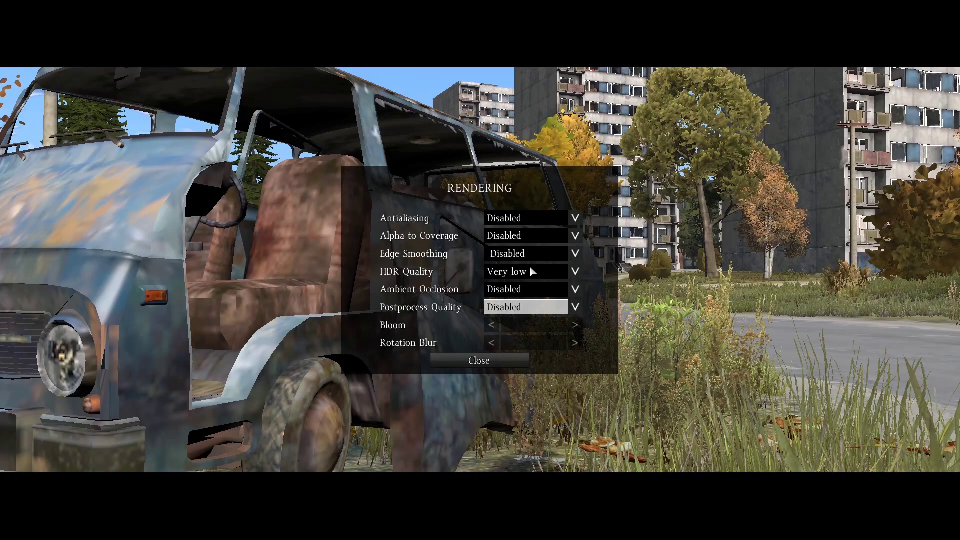
{"action": "left_click", "coordinate": [529, 309]}
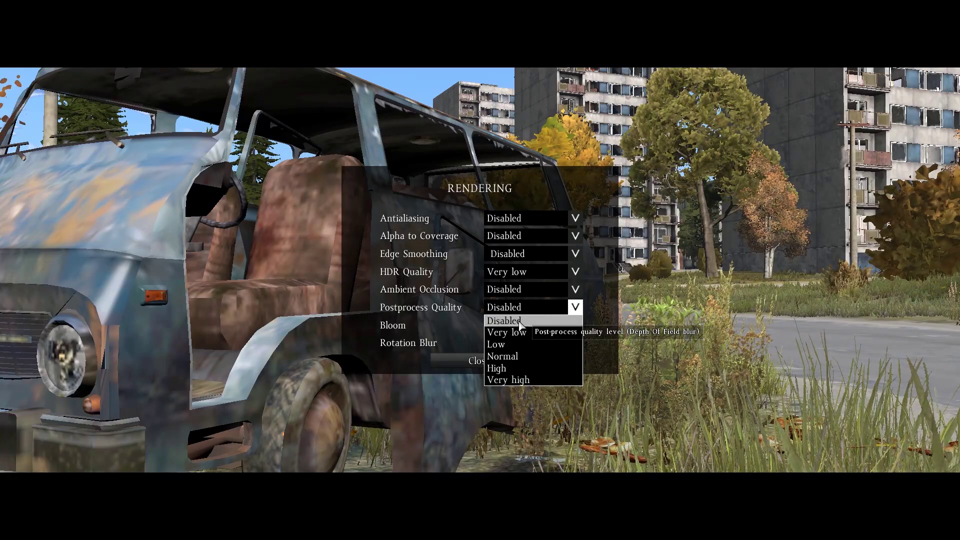
{"action": "left_click", "coordinate": [515, 322]}
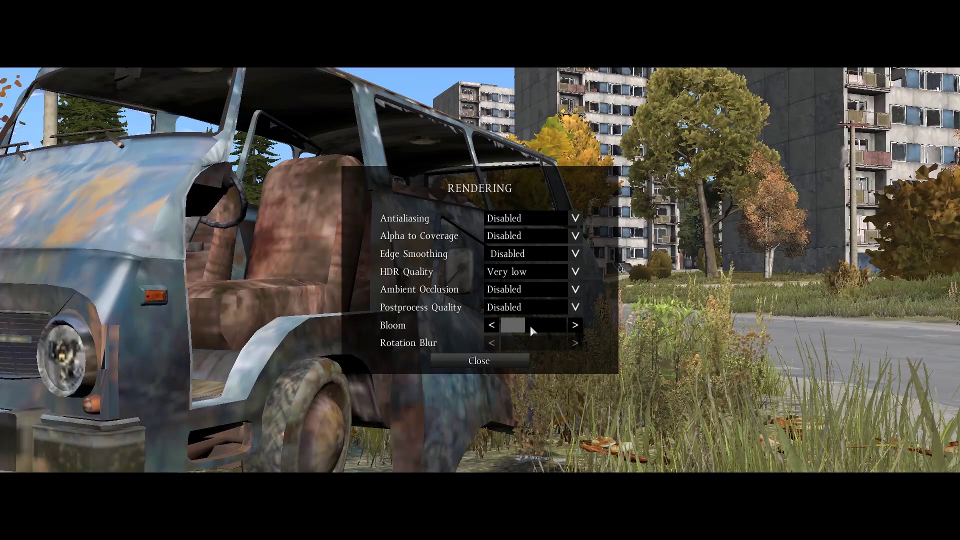
{"action": "left_click", "coordinate": [513, 358]}
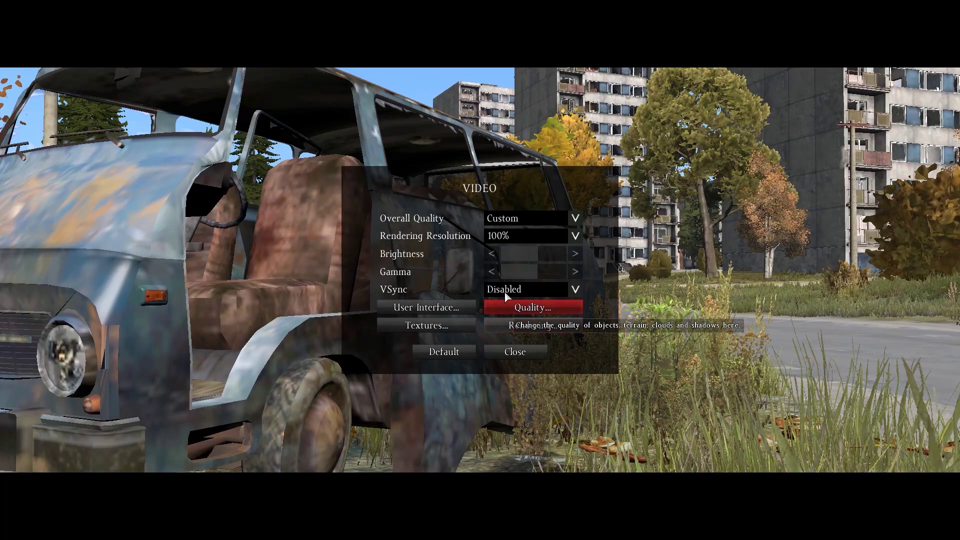
{"action": "key", "text": "Down"}
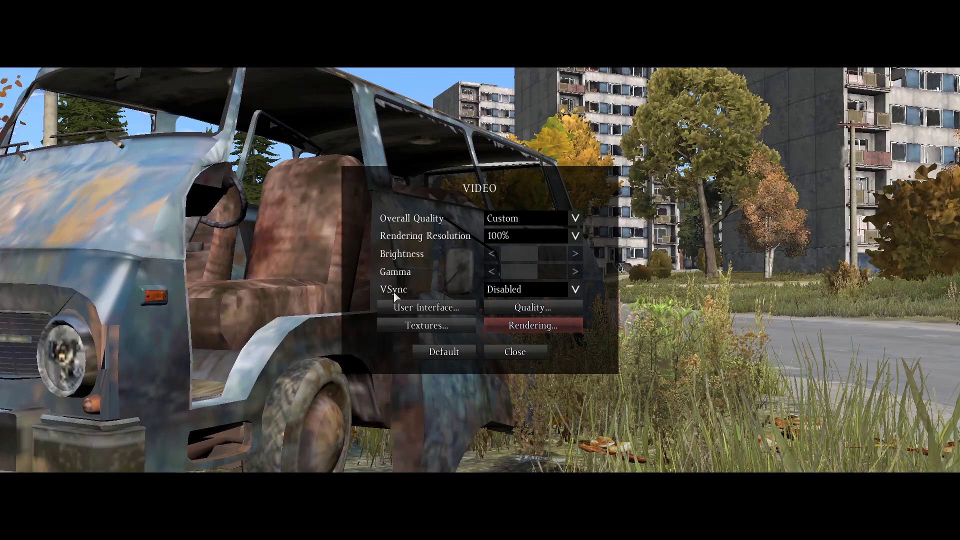
{"action": "left_click", "coordinate": [521, 292]}
{"action": "left_click", "coordinate": [523, 303]}
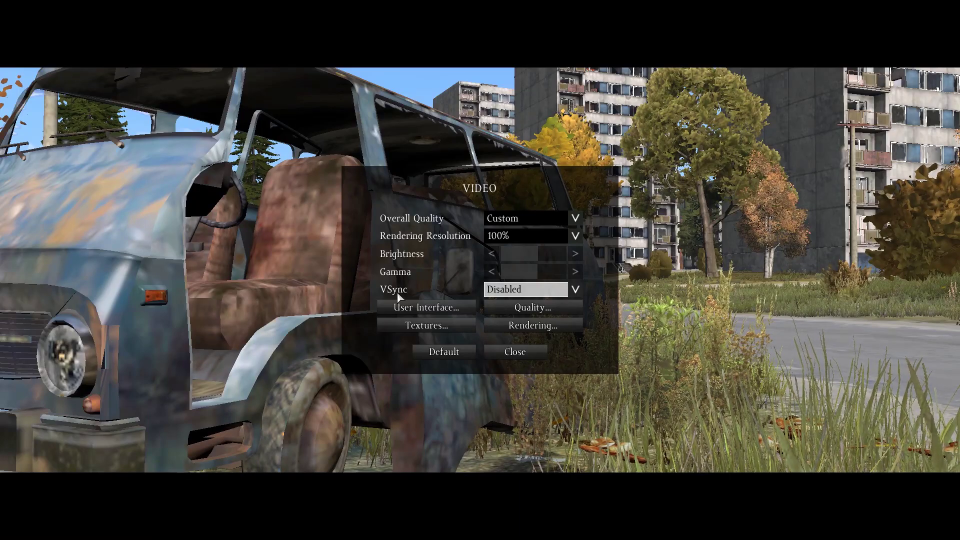
{"action": "left_click", "coordinate": [502, 292]}
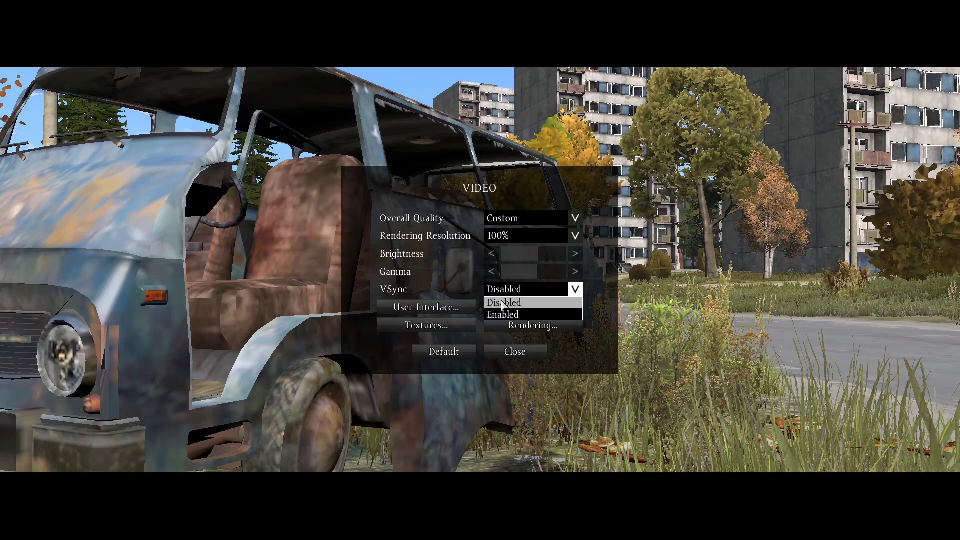
{"action": "left_click", "coordinate": [502, 302]}
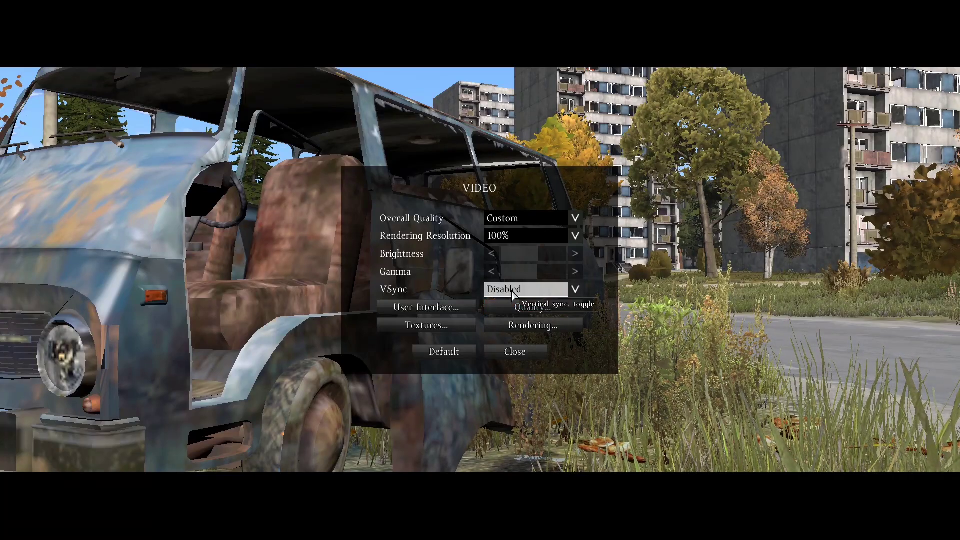
{"action": "left_click", "coordinate": [524, 292]}
{"action": "left_click", "coordinate": [520, 301]}
{"action": "left_click", "coordinate": [509, 236]}
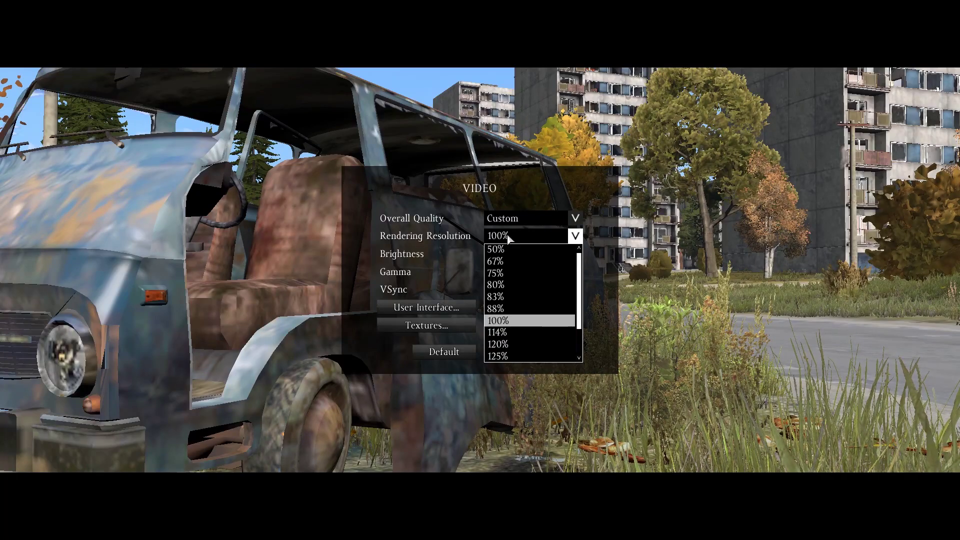
{"action": "left_click", "coordinate": [520, 244]}
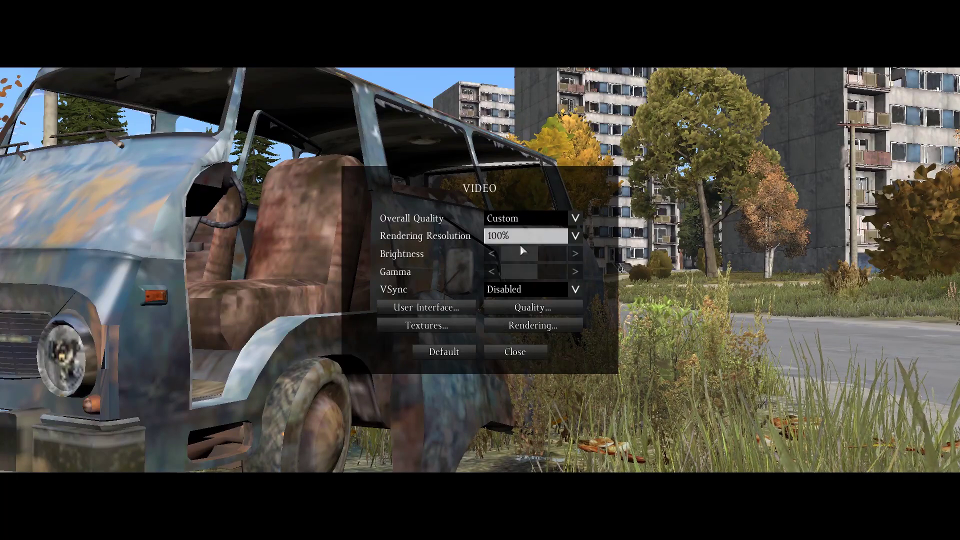
{"action": "left_click", "coordinate": [540, 220]}
{"action": "left_click", "coordinate": [541, 221]}
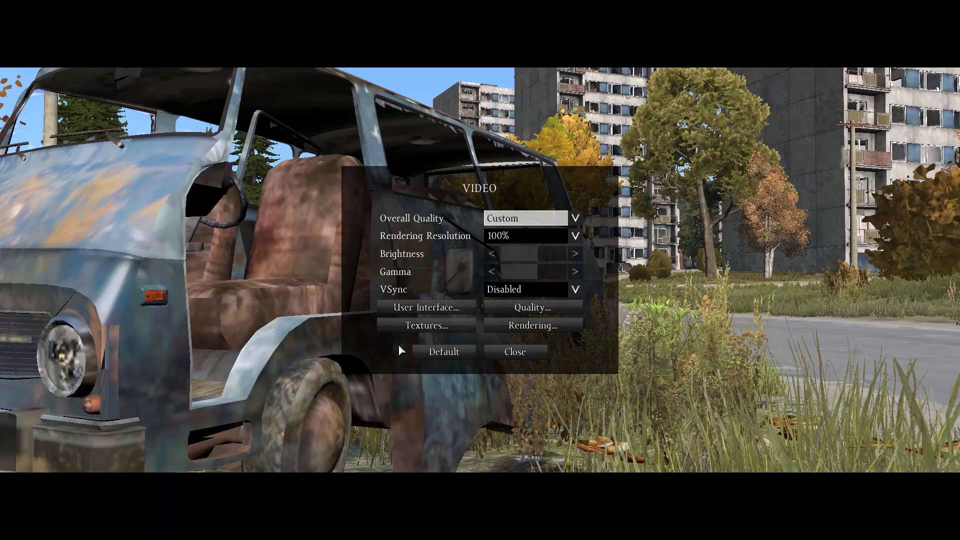
{"action": "left_click", "coordinate": [495, 222]}
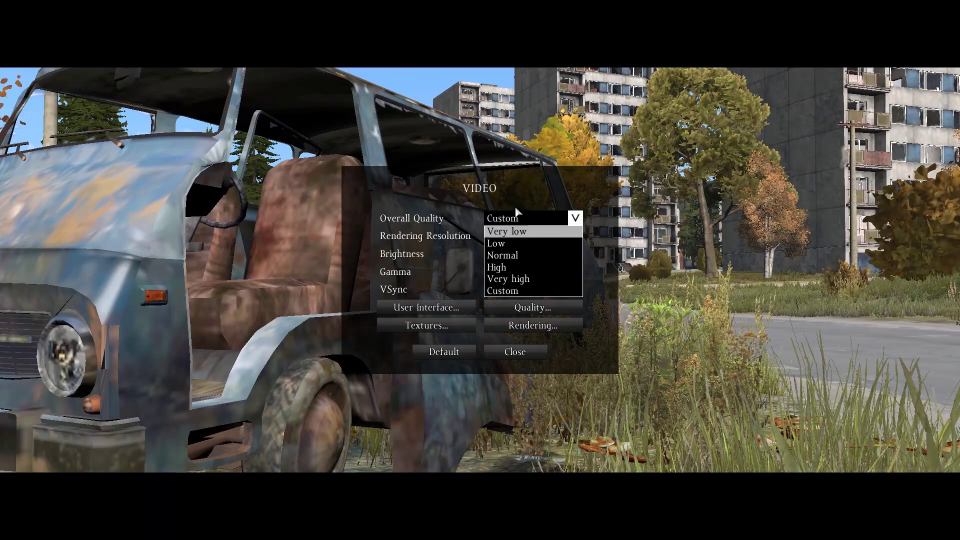
{"action": "left_click", "coordinate": [518, 221]}
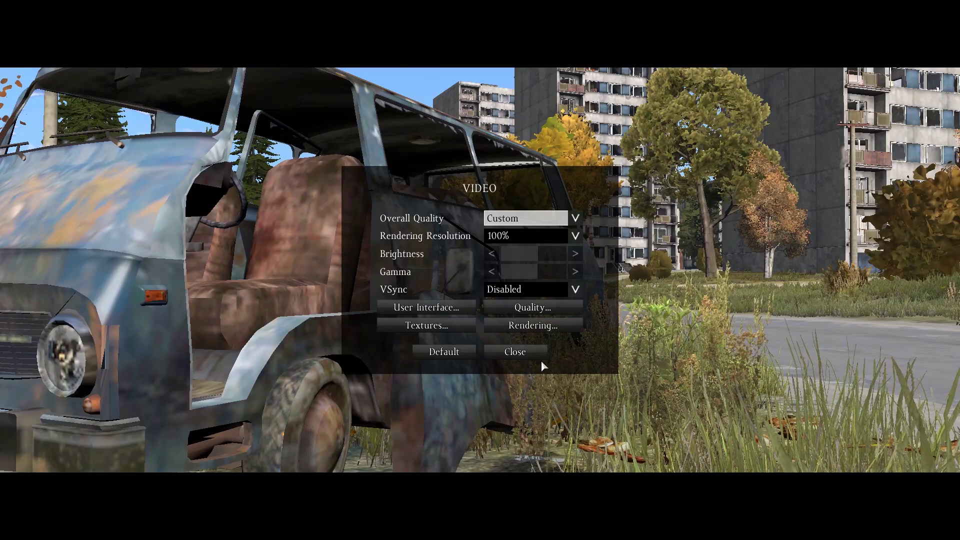